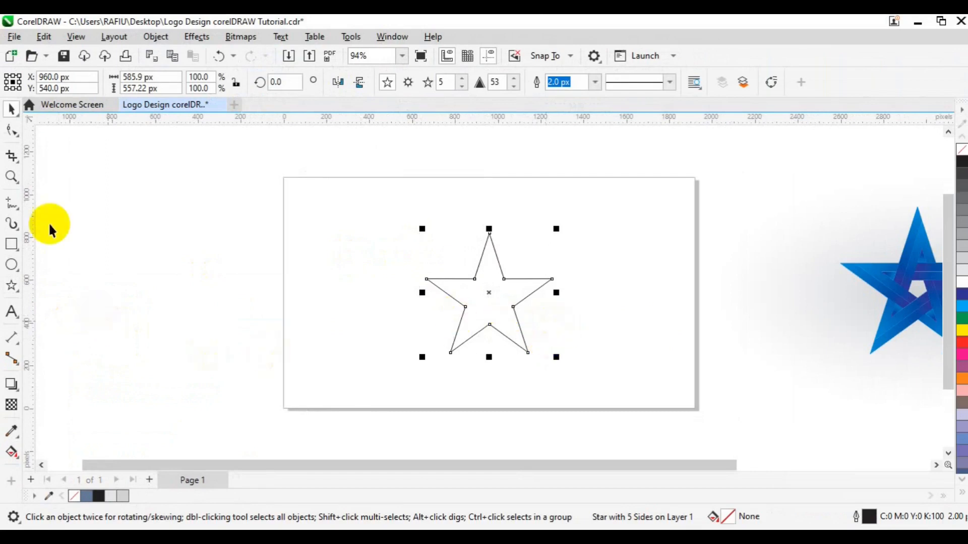
# Draw a horizontal 2-point line about 1,848 px long across the page, just above the star's top tip
pyautogui.click(19, 211)
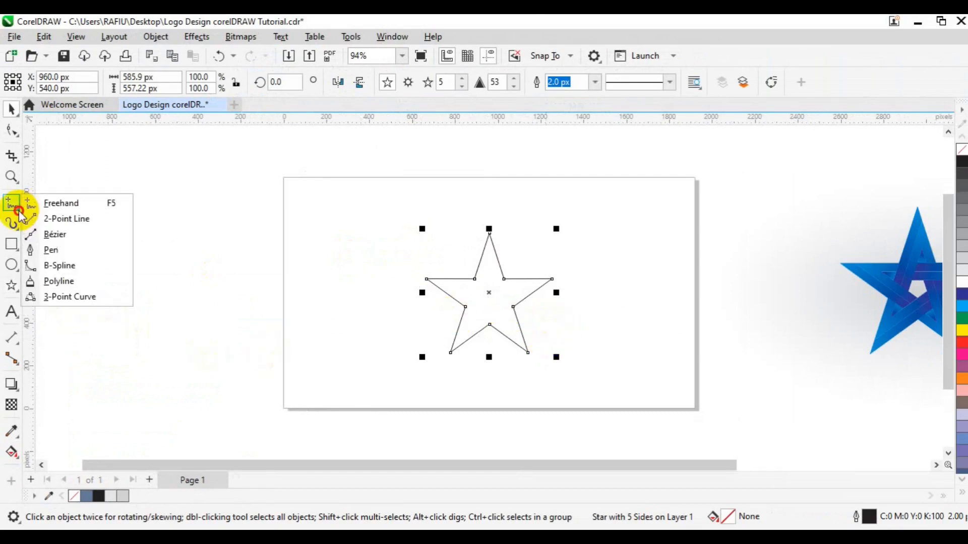
pyautogui.click(68, 218)
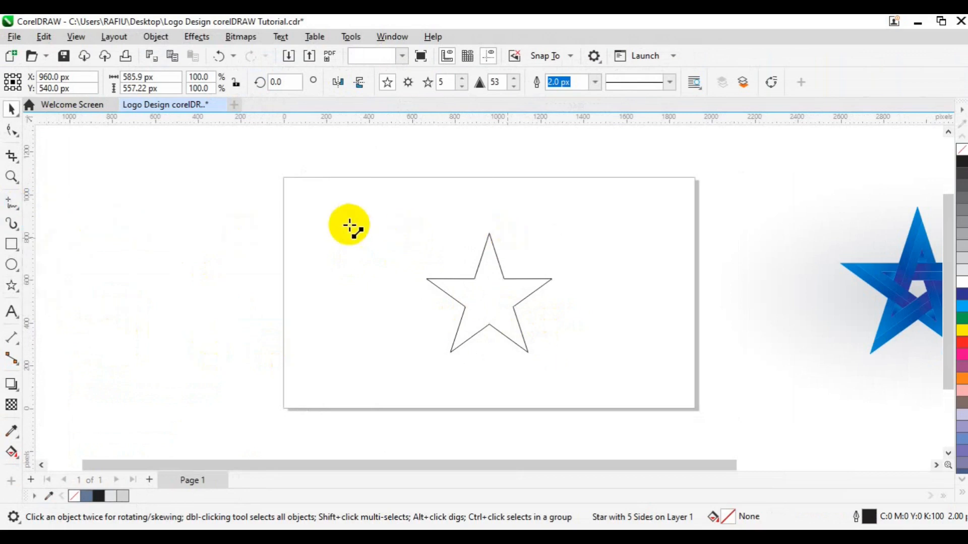
pyautogui.moveTo(302, 227)
pyautogui.mouseDown()
pyautogui.moveTo(603, 246)
pyautogui.moveTo(696, 234)
pyautogui.mouseUp()
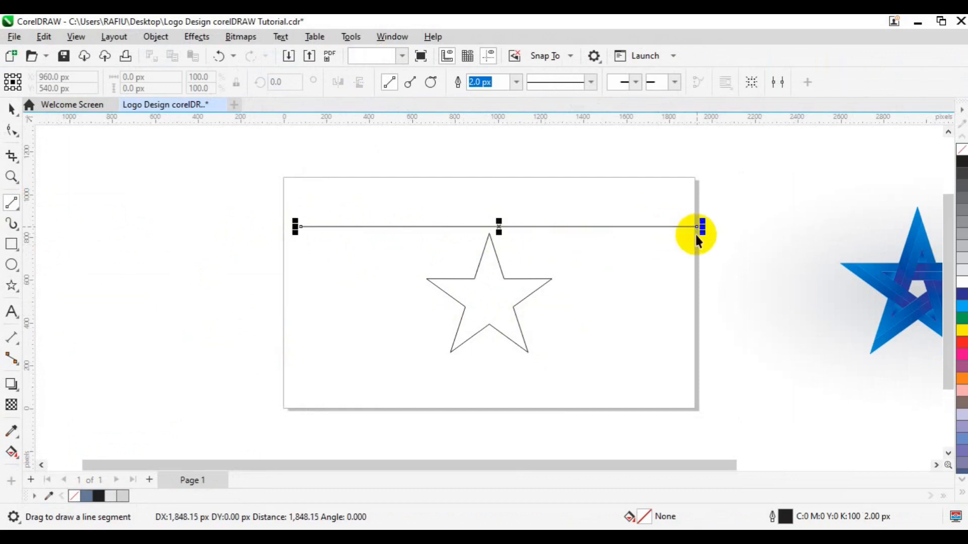
# Align the horizontal line with the star's top edge and centre it horizontally on the star
pyautogui.press('space')
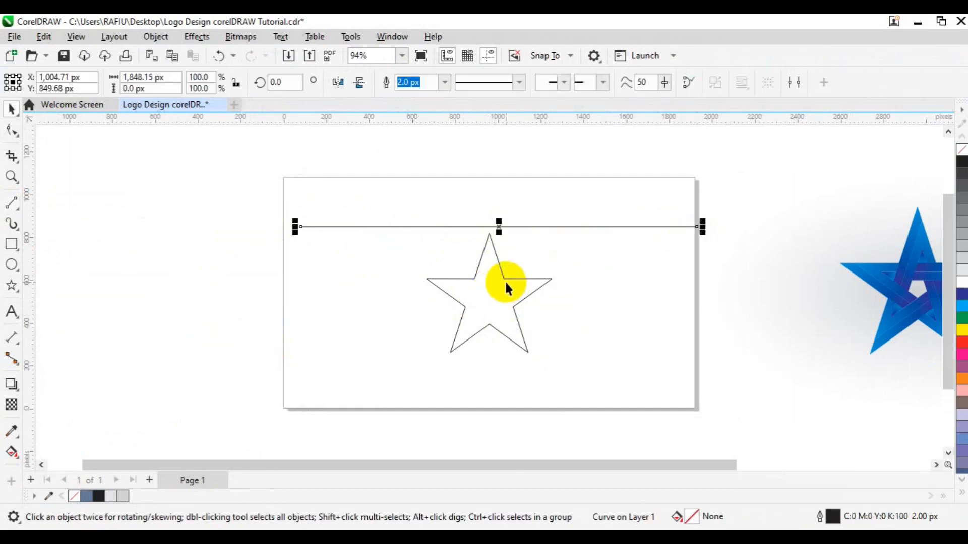
pyautogui.keyDown('shift'); pyautogui.click(505, 283); pyautogui.keyUp('shift')
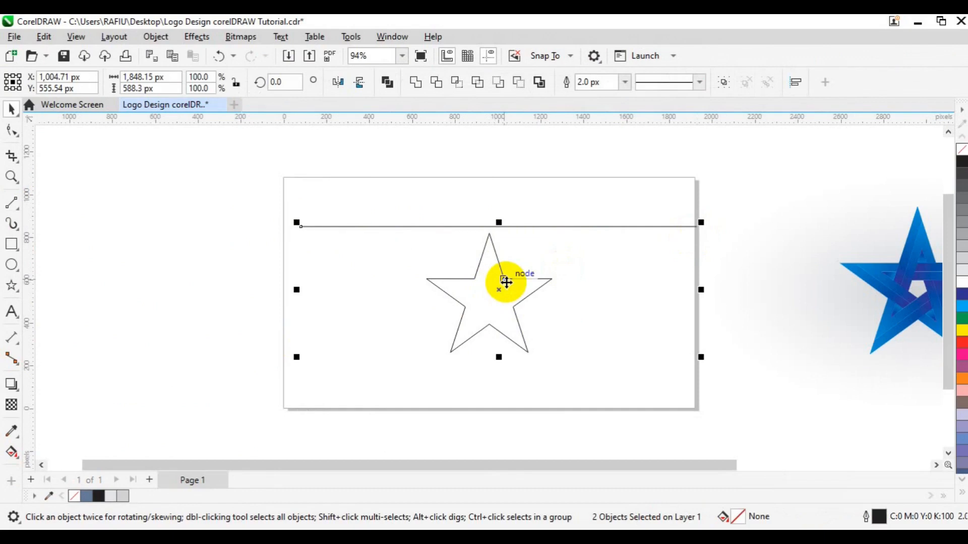
pyautogui.press('t')
pyautogui.press('c')
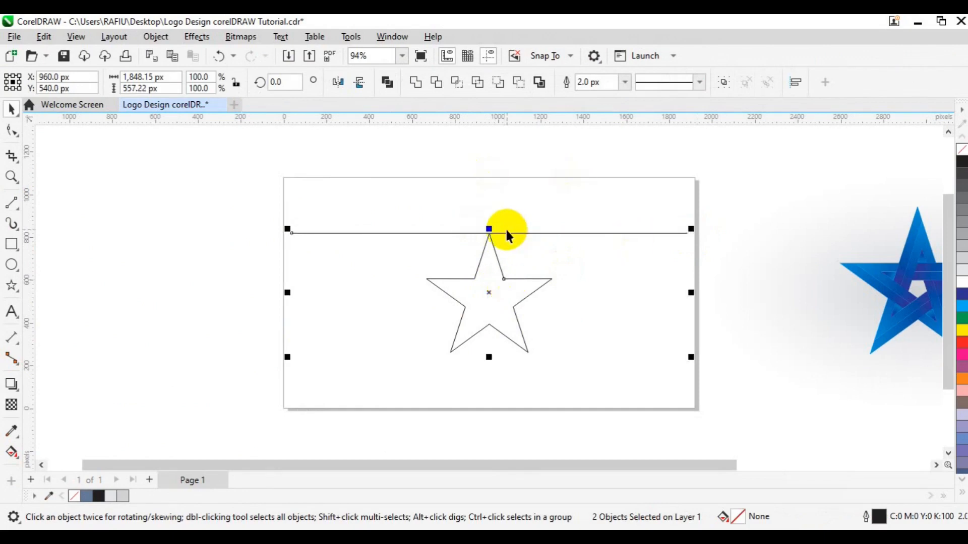
pyautogui.click(218, 261)
pyautogui.click(359, 264)
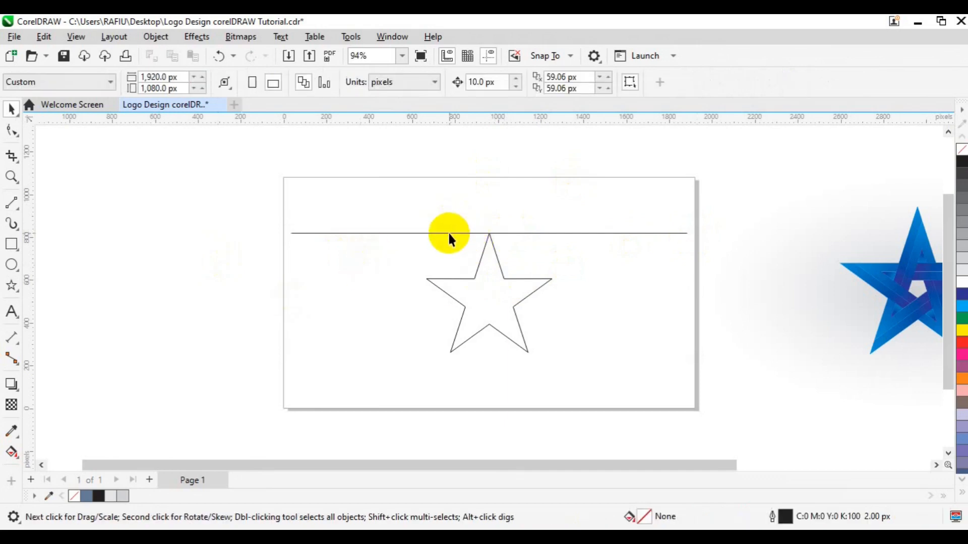
# Duplicate the horizontal line, place the copy along the upper edge of the star's side arms, and centre it with the original line
pyautogui.click(449, 233)
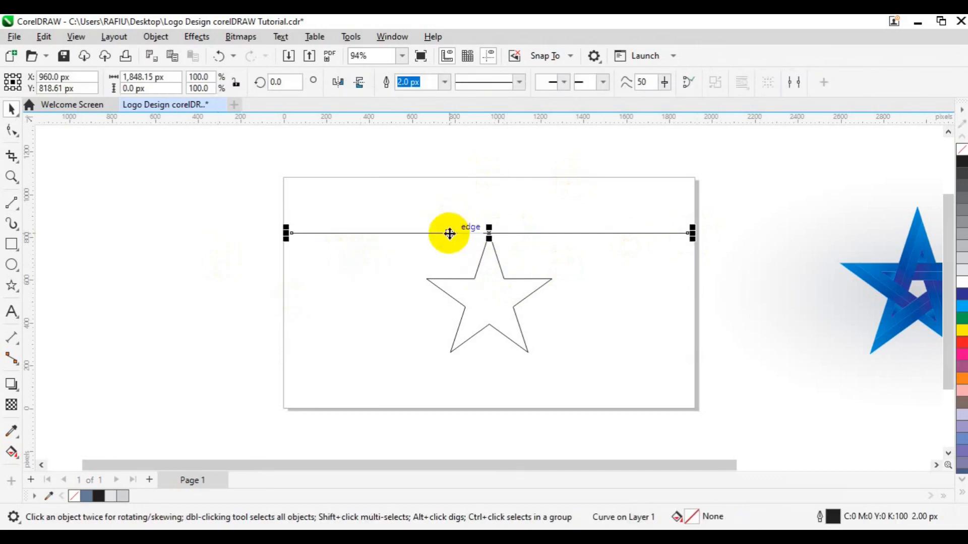
pyautogui.hotkey('ctrl', 'd')
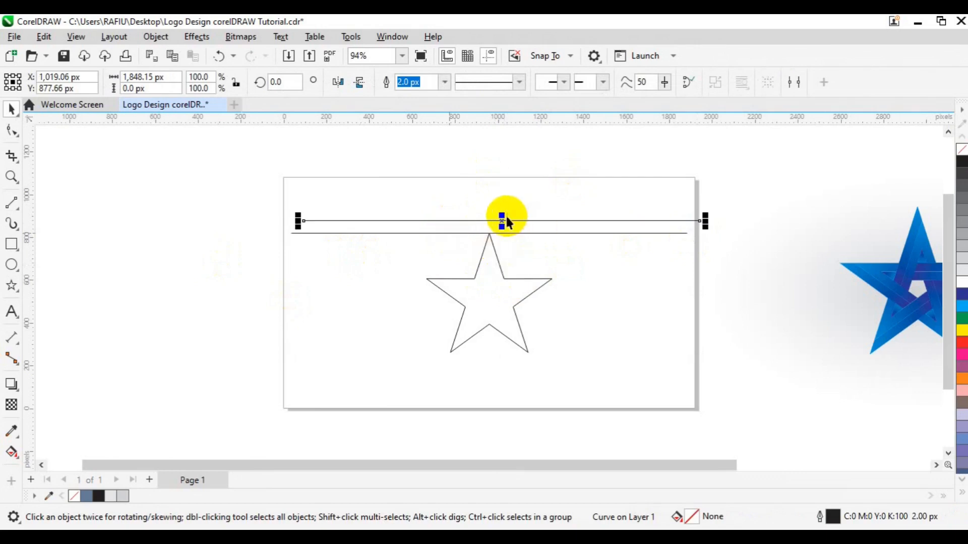
pyautogui.moveTo(501, 217); pyautogui.dragTo(485, 279)
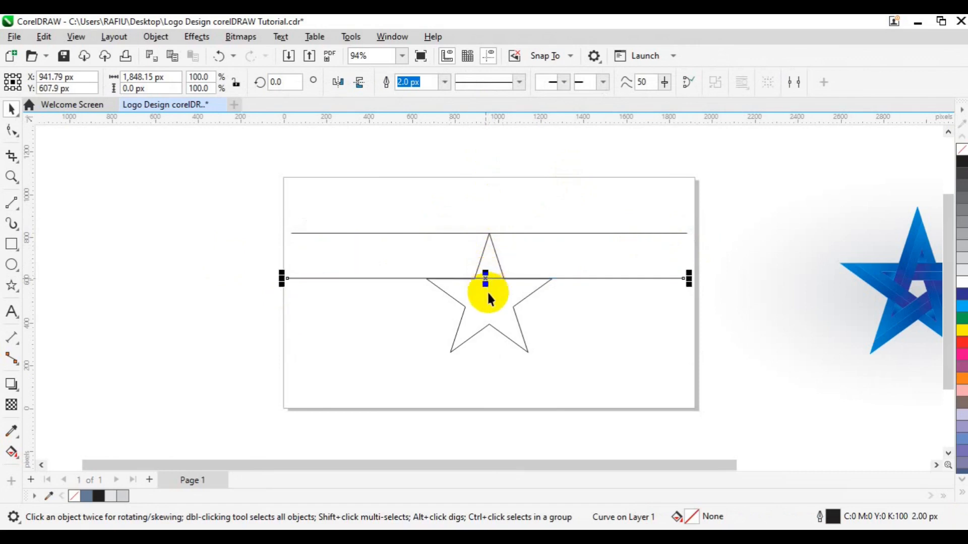
pyautogui.keyDown('shift'); pyautogui.click(573, 233); pyautogui.keyUp('shift')
pyautogui.press('c')
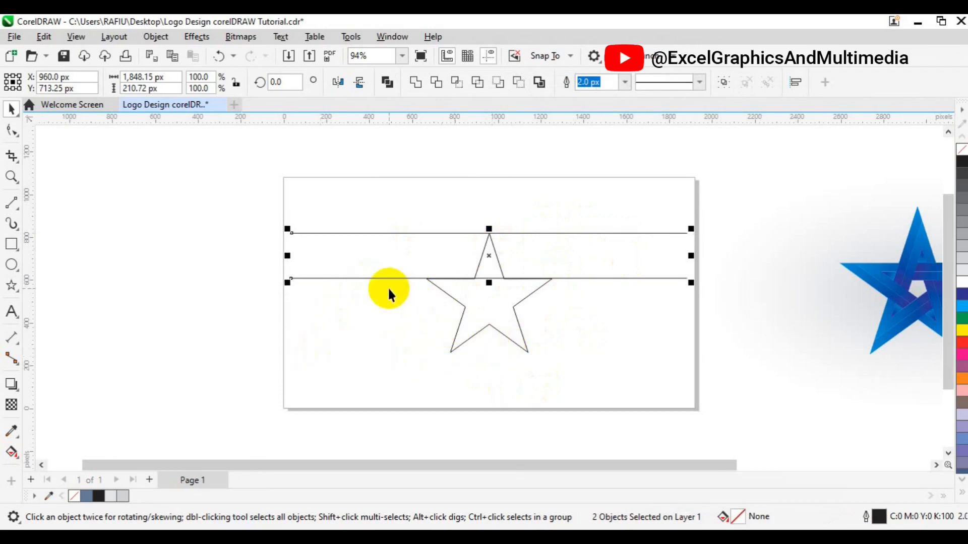
# Blend the upper line into the lower line with 1 intermediate step
pyautogui.click(16, 387)
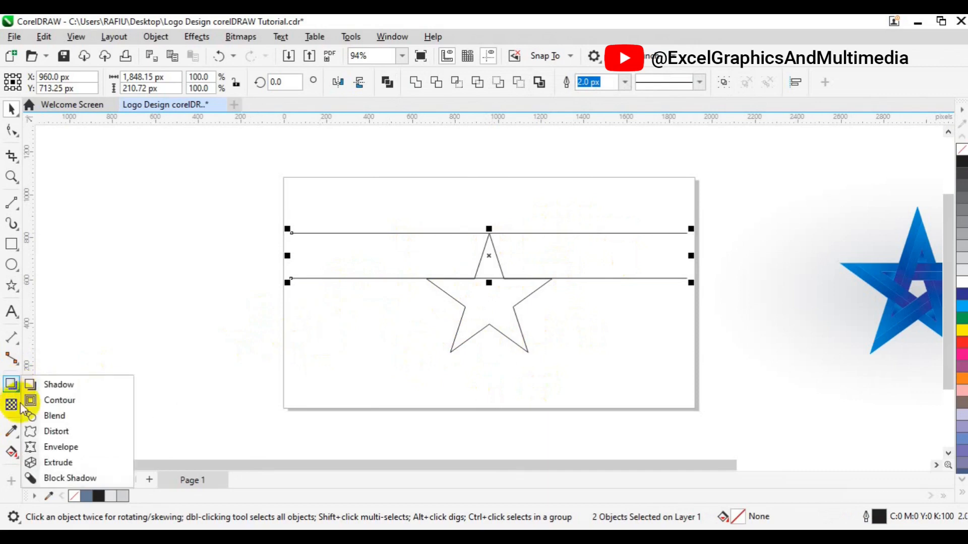
pyautogui.click(56, 417)
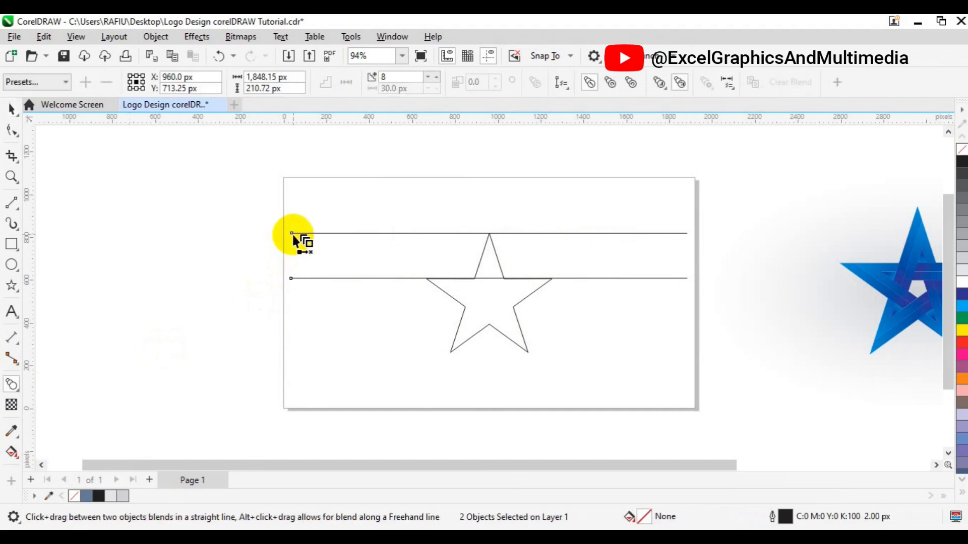
pyautogui.moveTo(292, 235); pyautogui.dragTo(331, 277)
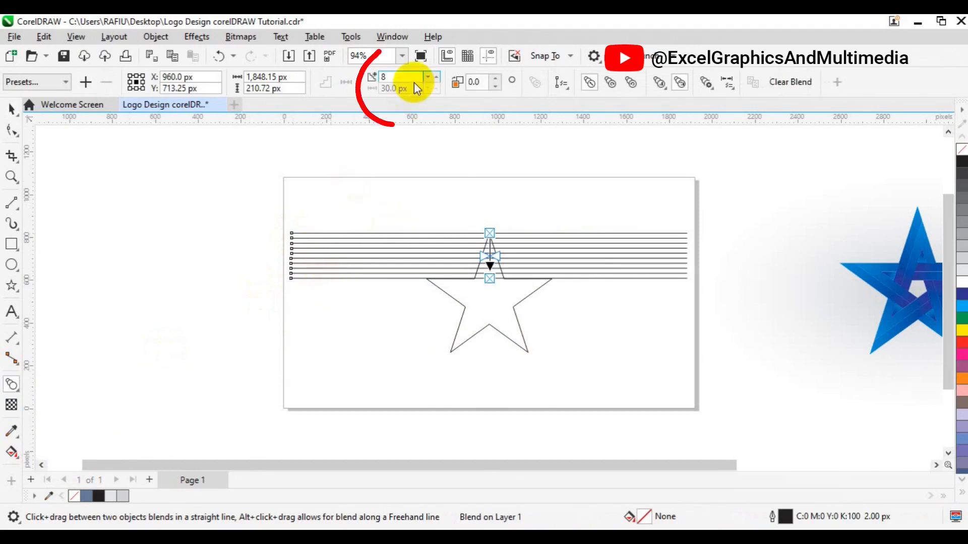
pyautogui.click(381, 81)
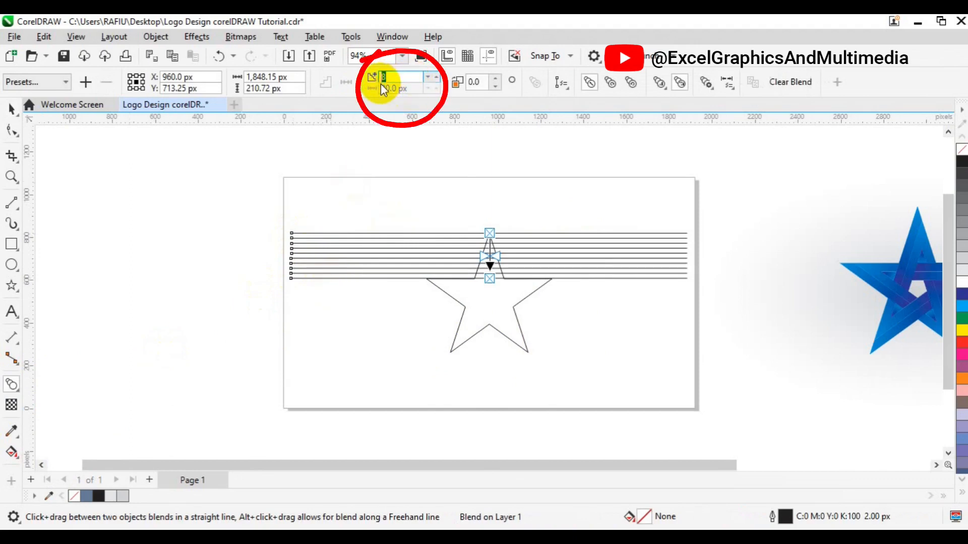
pyautogui.write('1')
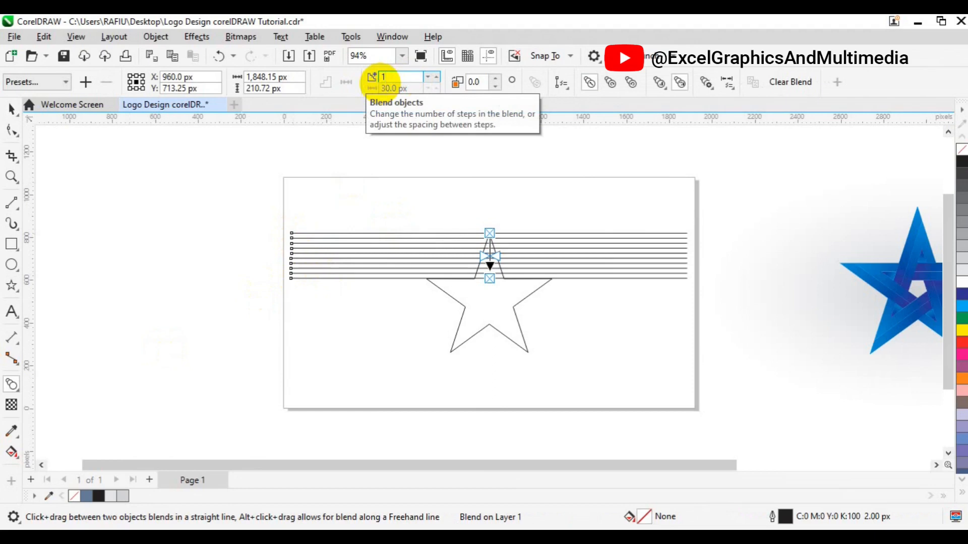
pyautogui.press('Return')
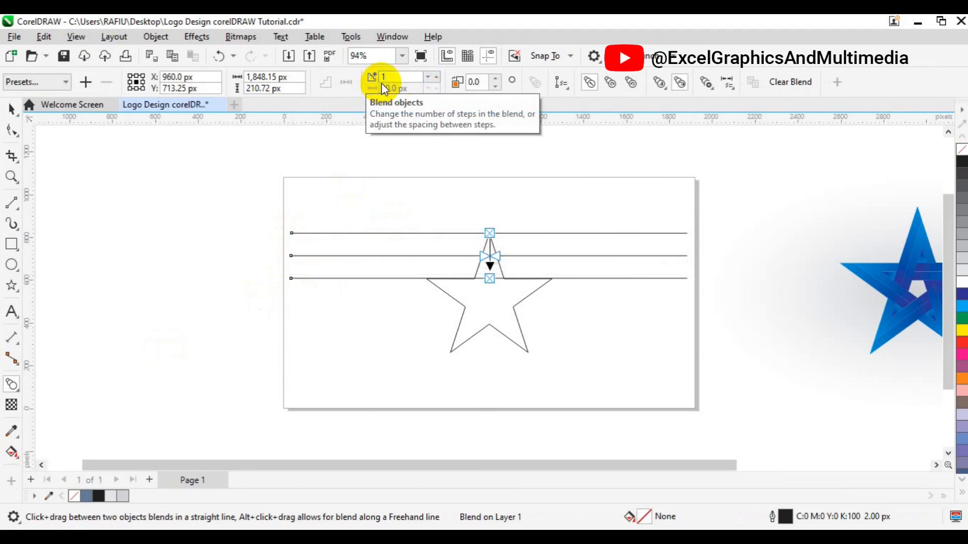
# Break the blend apart into separate lines
pyautogui.click(153, 40)
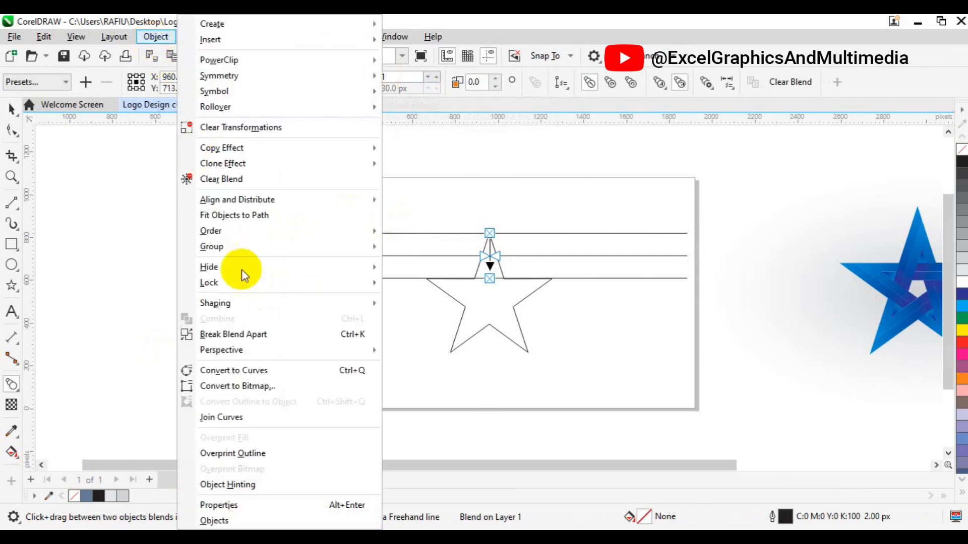
pyautogui.click(245, 336)
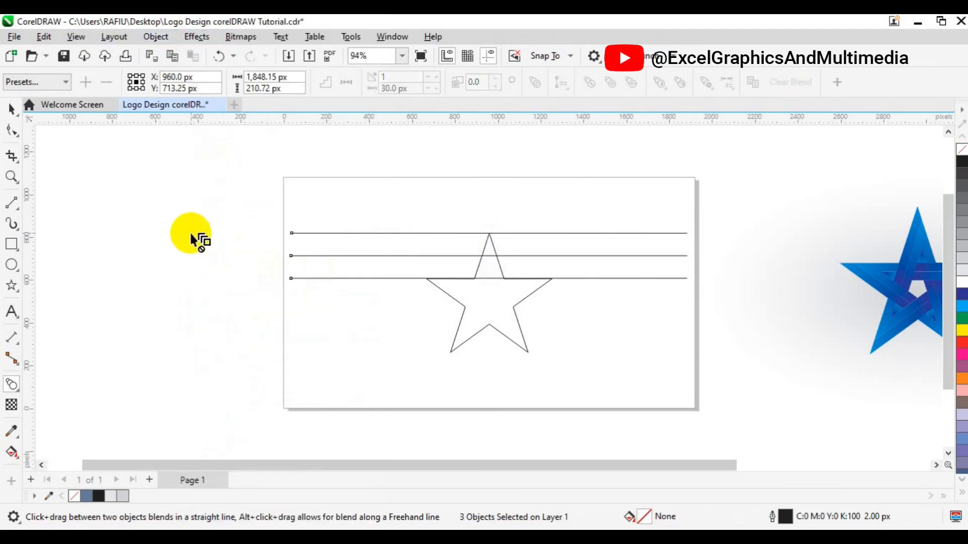
pyautogui.click(11, 109)
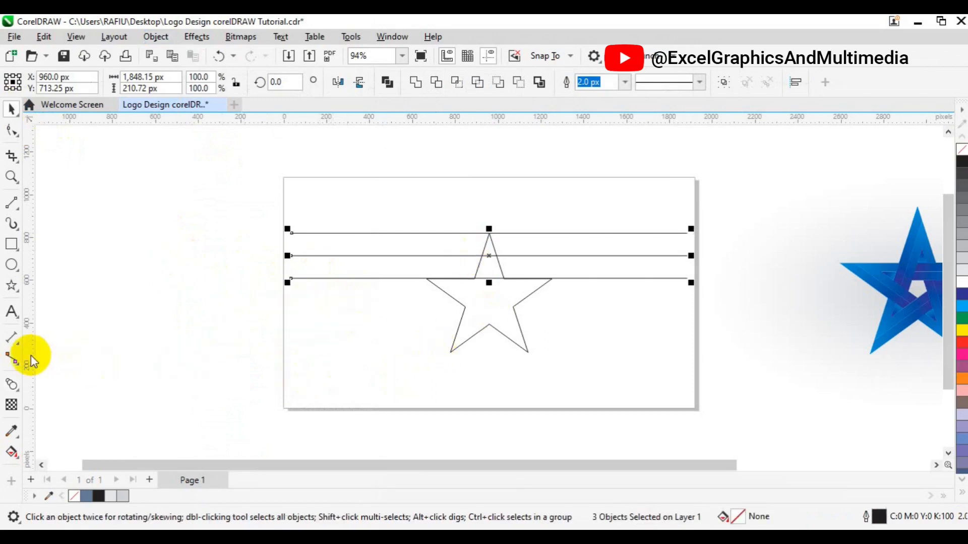
# Add a page-sized rectangle and place a vertical guideline at 960 px and a horizontal one at about 542 px through its centre
pyautogui.doubleClick(11, 252)
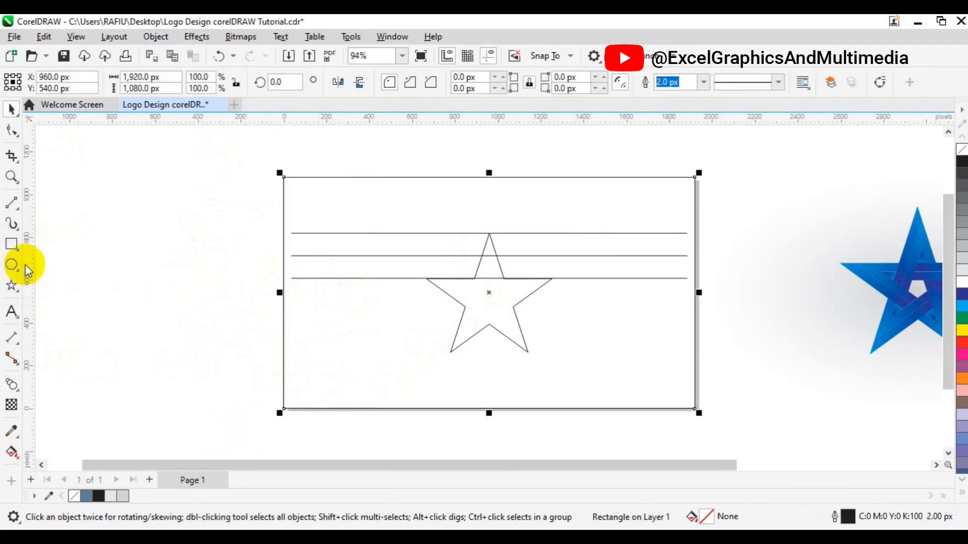
pyautogui.moveTo(26, 263); pyautogui.dragTo(488, 344)
pyautogui.click(542, 344)
pyautogui.moveTo(446, 122); pyautogui.dragTo(507, 293)
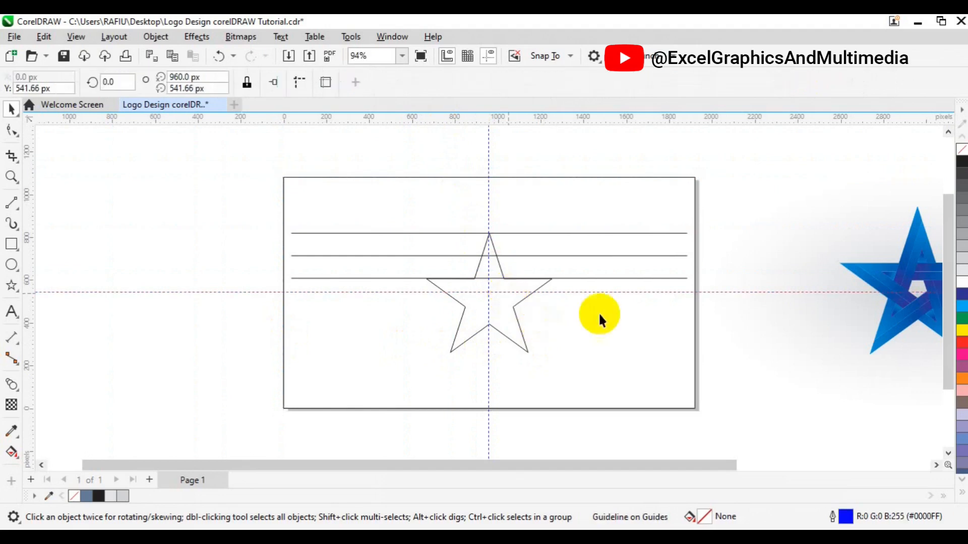
# Stretch the three horizontal lines symmetrically to about 2,059 px wide and group them
pyautogui.click(366, 256)
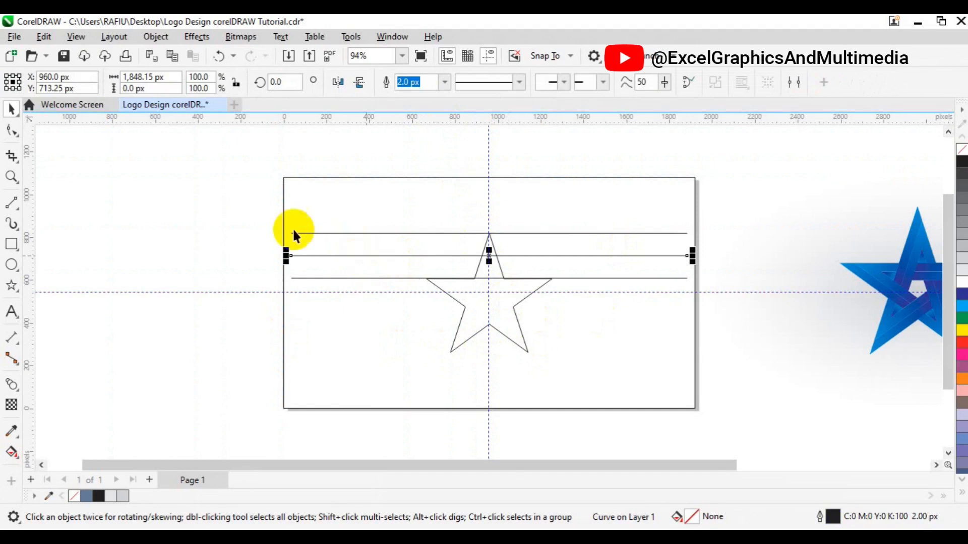
pyautogui.moveTo(253, 180); pyautogui.dragTo(698, 287)
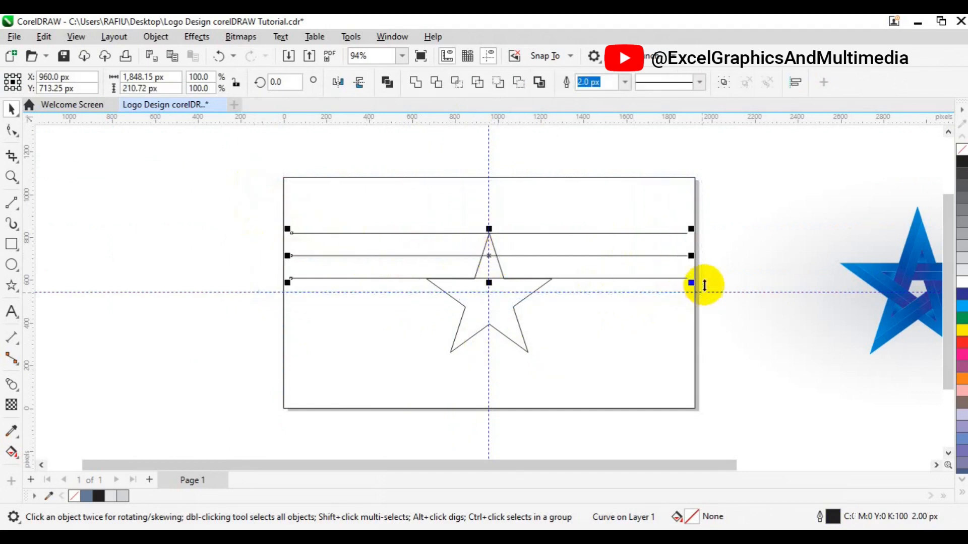
pyautogui.moveTo(693, 257); pyautogui.dragTo(714, 255)
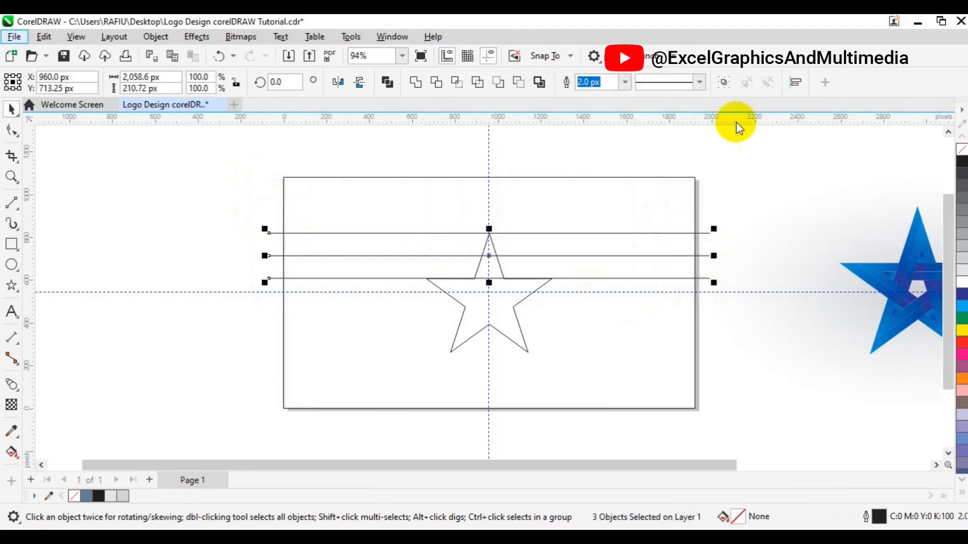
pyautogui.click(723, 83)
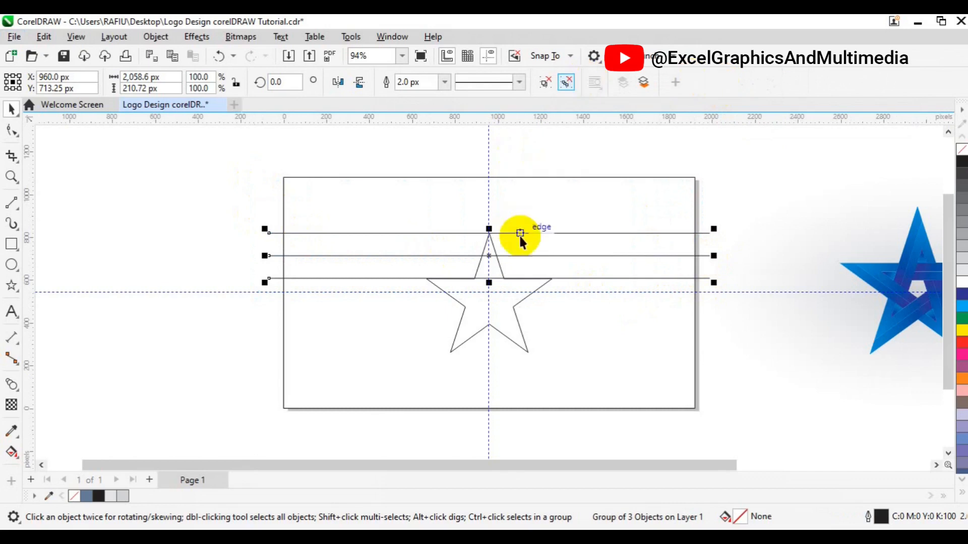
# Move the line group's rotation centre down to the star's centre at about Y 510.59 px and open the Transform settings
pyautogui.click(489, 256)
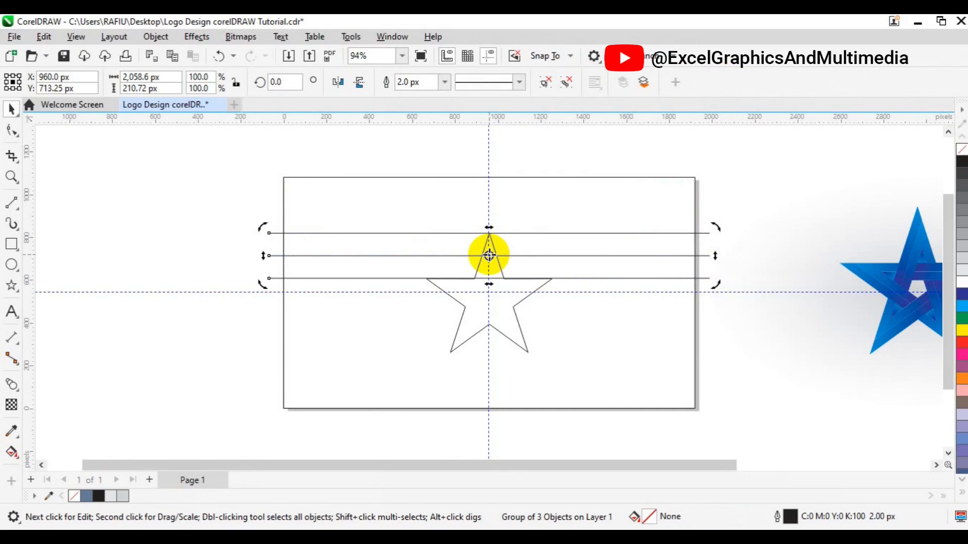
pyautogui.moveTo(489, 255); pyautogui.dragTo(489, 299)
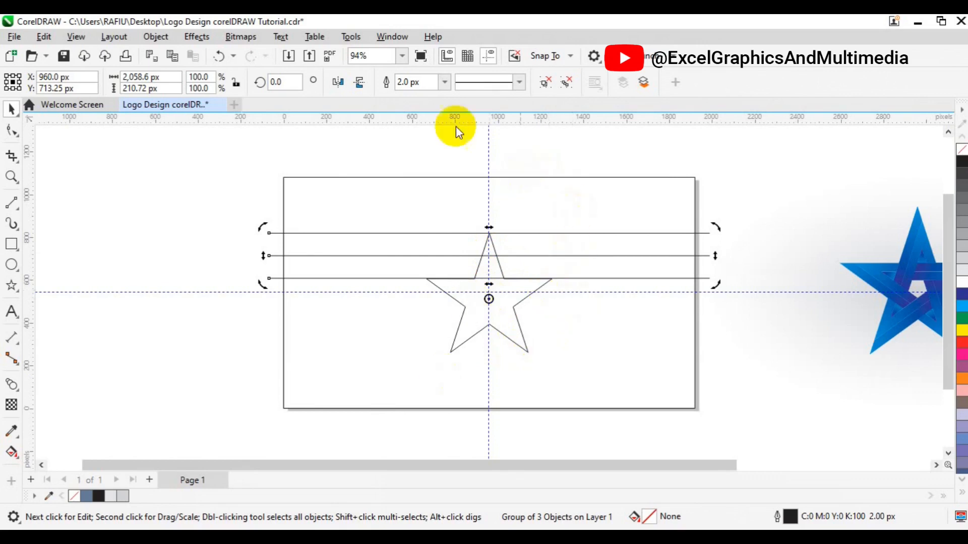
pyautogui.click(393, 36)
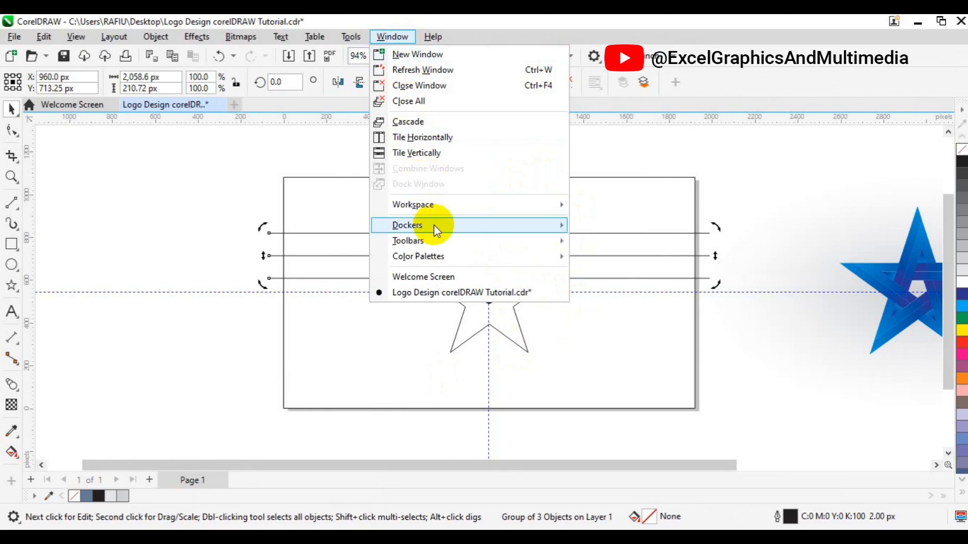
pyautogui.moveTo(436, 231)
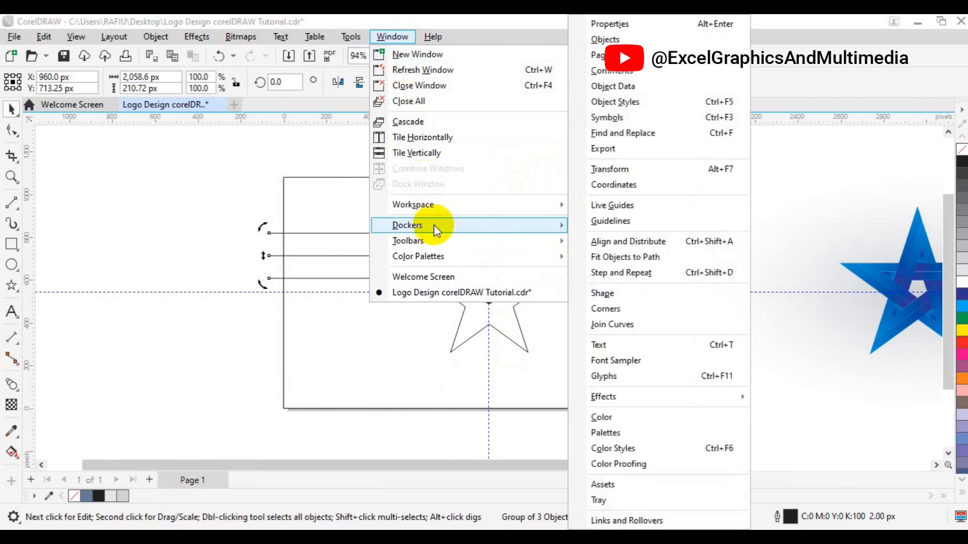
pyautogui.click(636, 170)
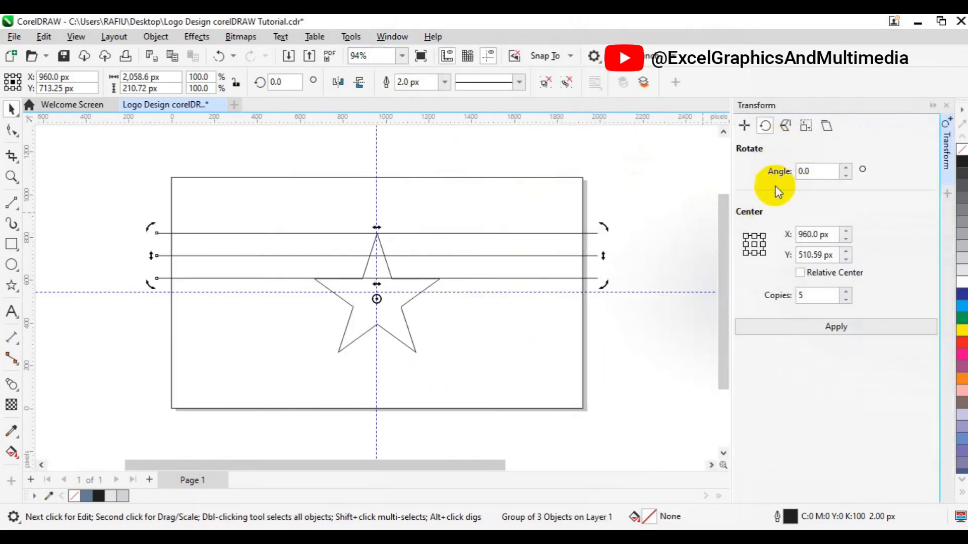
# Rotate the line group around the star's centre by 72 degrees with 5 copies
pyautogui.click(816, 172)
pyautogui.moveTo(812, 174); pyautogui.dragTo(791, 179)
pyautogui.write('72')
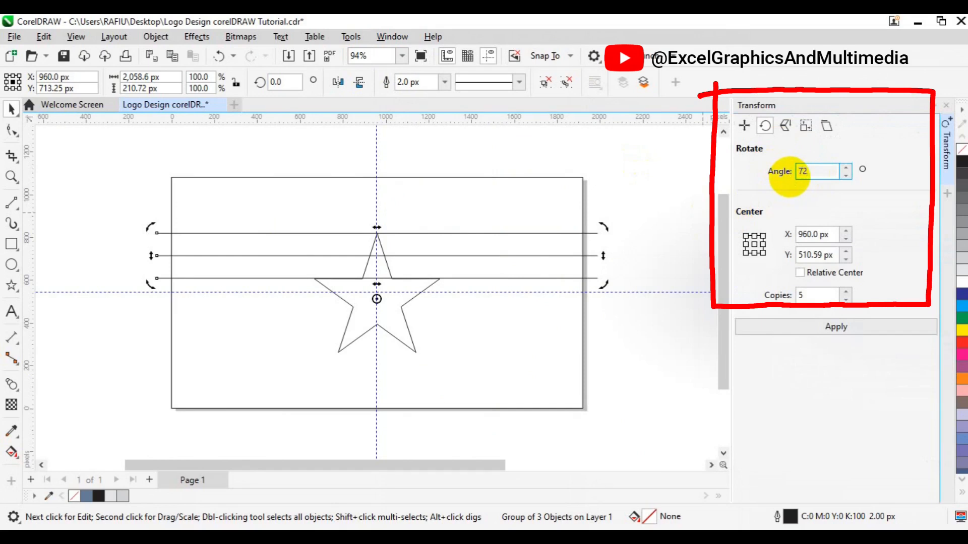
pyautogui.click(808, 296)
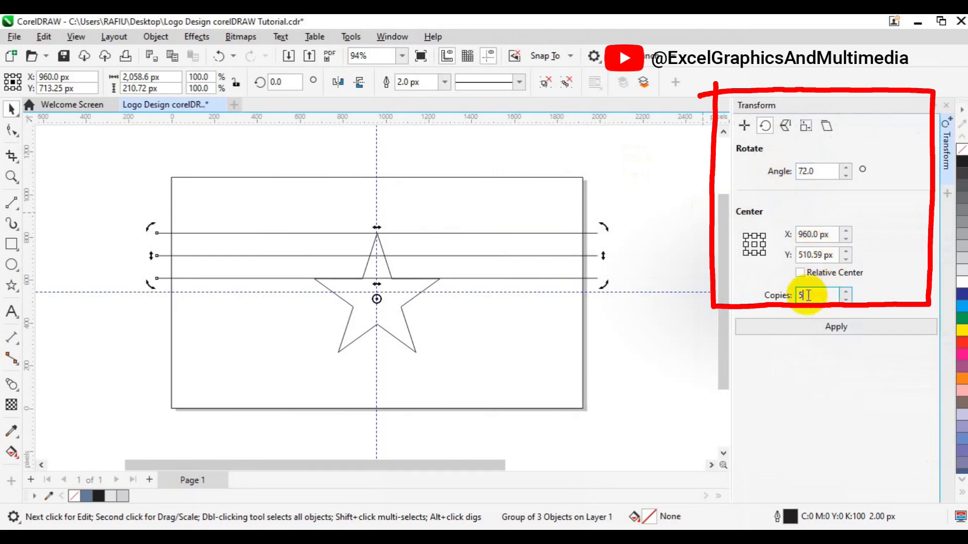
pyautogui.moveTo(806, 295); pyautogui.dragTo(787, 296)
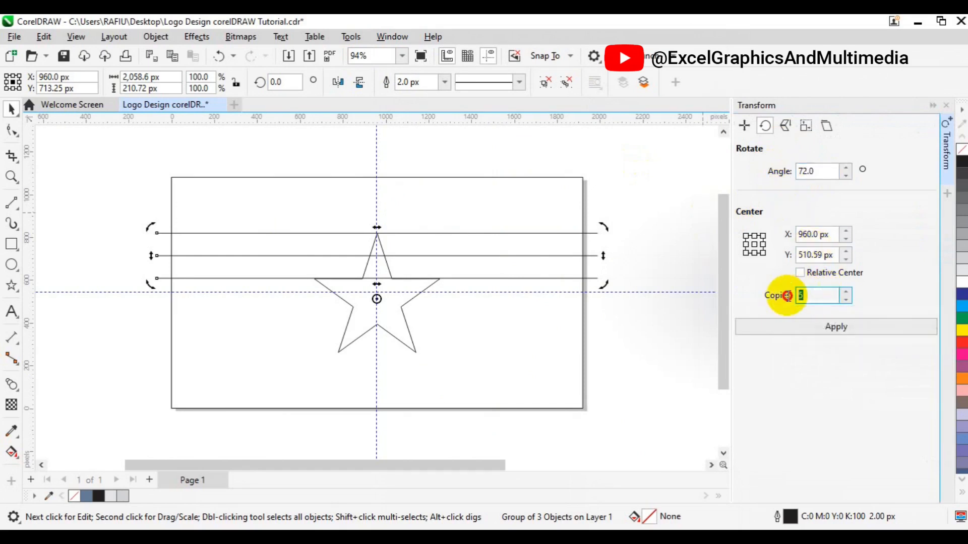
pyautogui.click(799, 325)
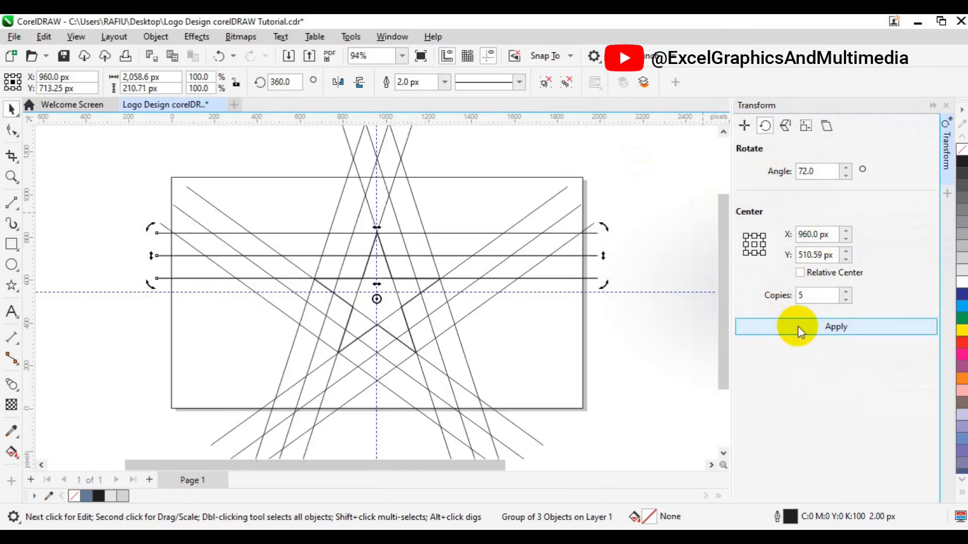
# Draw a vertical line about 103 px long across the right end of the uppermost horizontal grid line
pyautogui.click(616, 358)
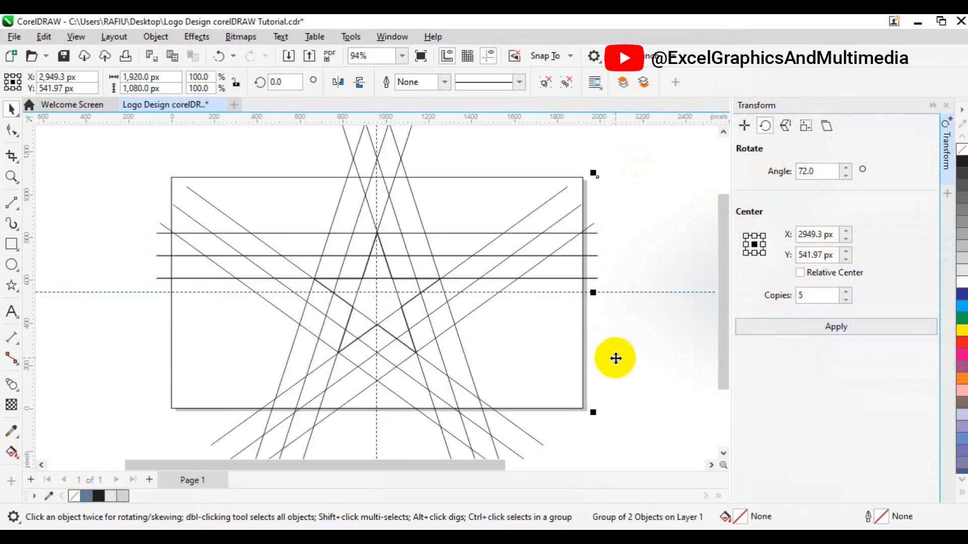
pyautogui.click(501, 164)
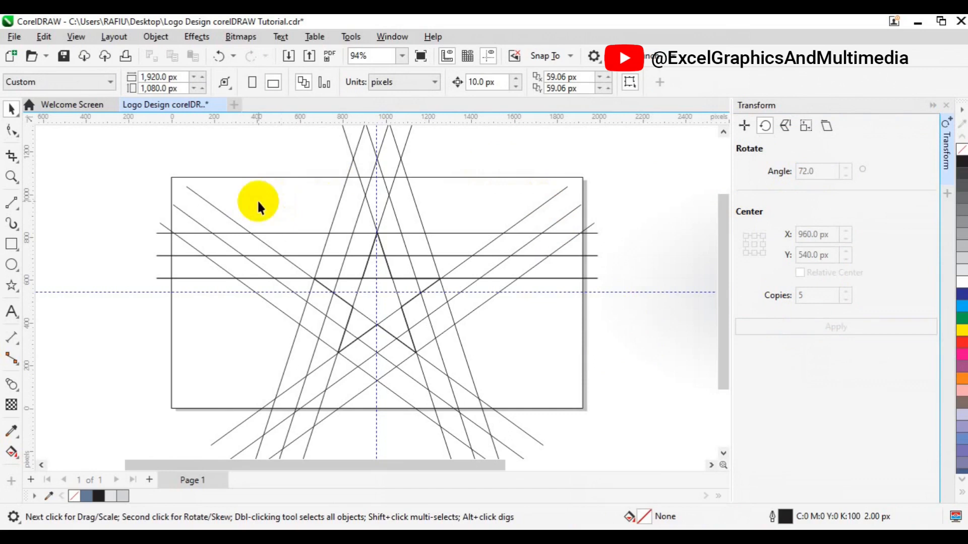
pyautogui.click(18, 210)
pyautogui.click(67, 218)
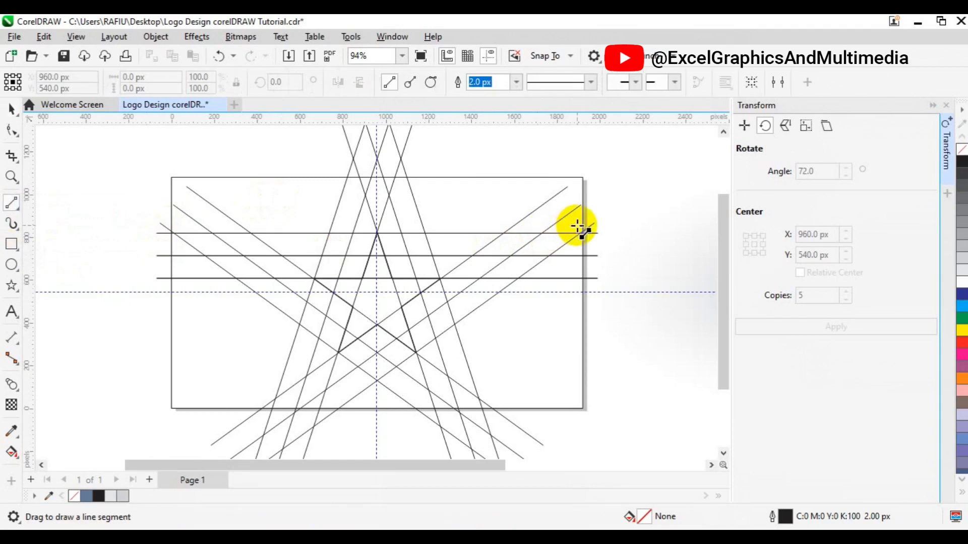
pyautogui.moveTo(579, 226); pyautogui.dragTo(579, 247)
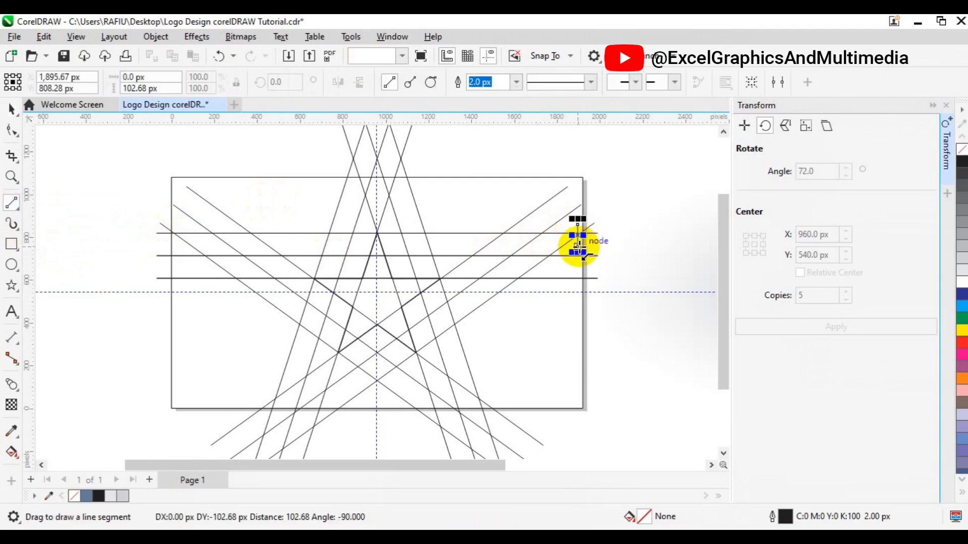
pyautogui.press('space')
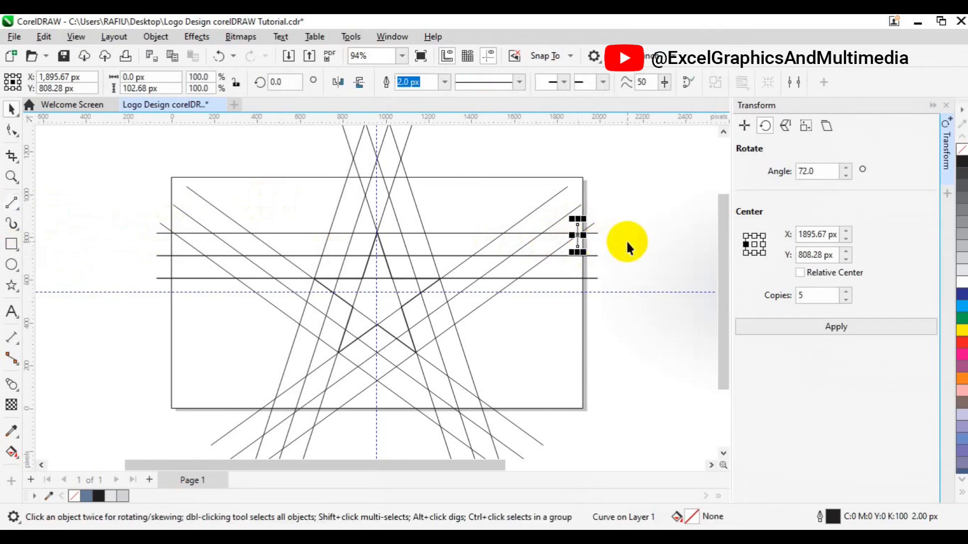
# Move the short vertical line to X 1,908 px, Y 814.47 px, where the top horizontal line meets the outer diagonal
pyautogui.scroll(2, 626, 240)
pyautogui.scroll(1, 626, 245)
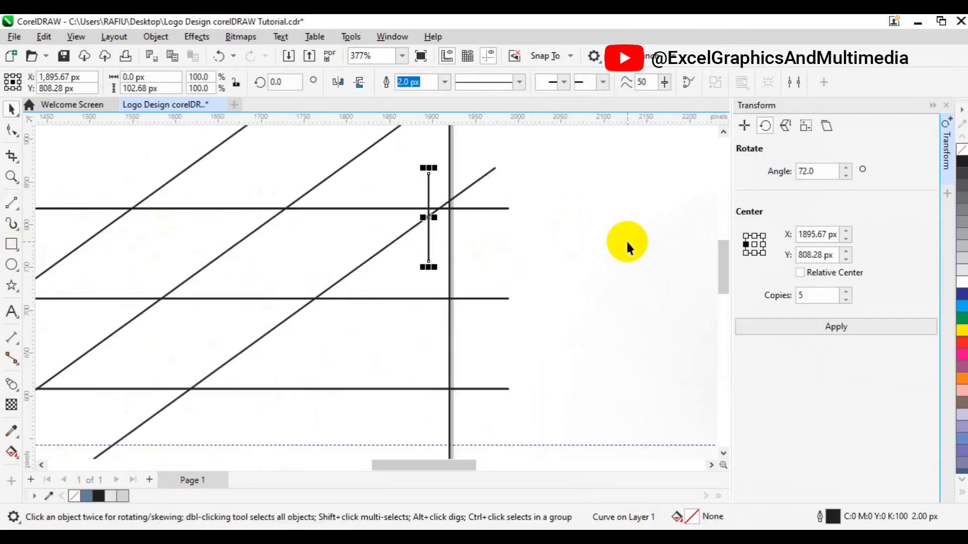
pyautogui.moveTo(429, 214); pyautogui.dragTo(441, 208)
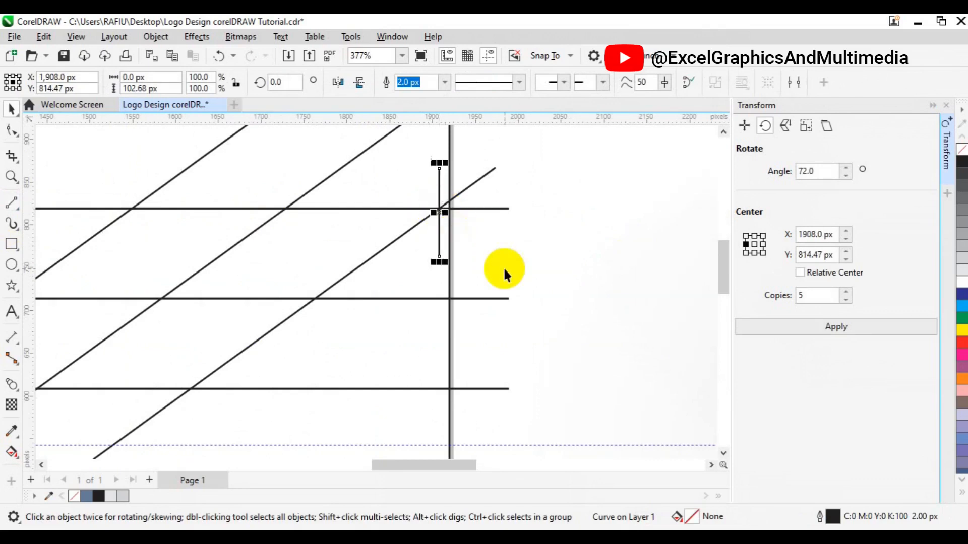
pyautogui.scroll(-1, 504, 271)
pyautogui.scroll(-1, 504, 270)
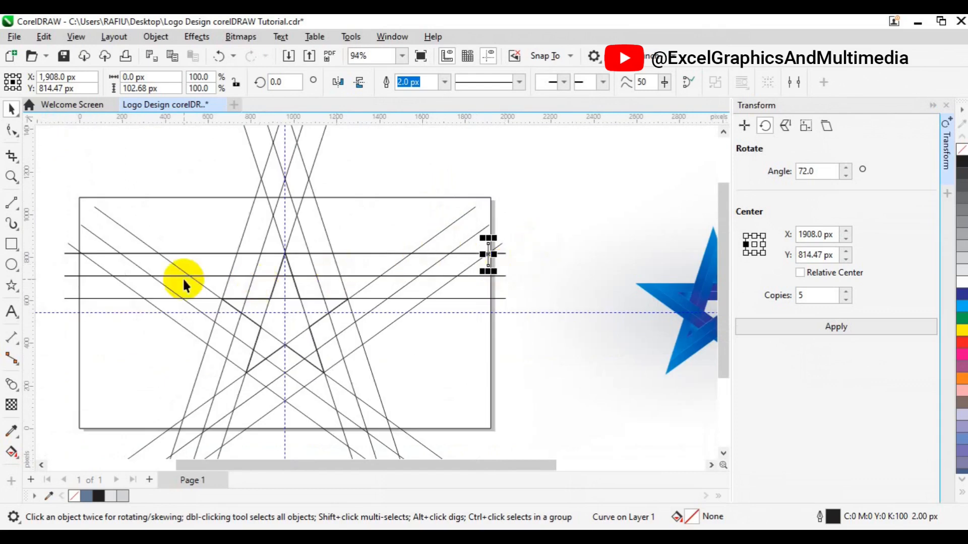
# Delete the line segments crossing the two horizontal bands and just below them, right of the star's top point, with Virtual Segment Delete
pyautogui.click(15, 158)
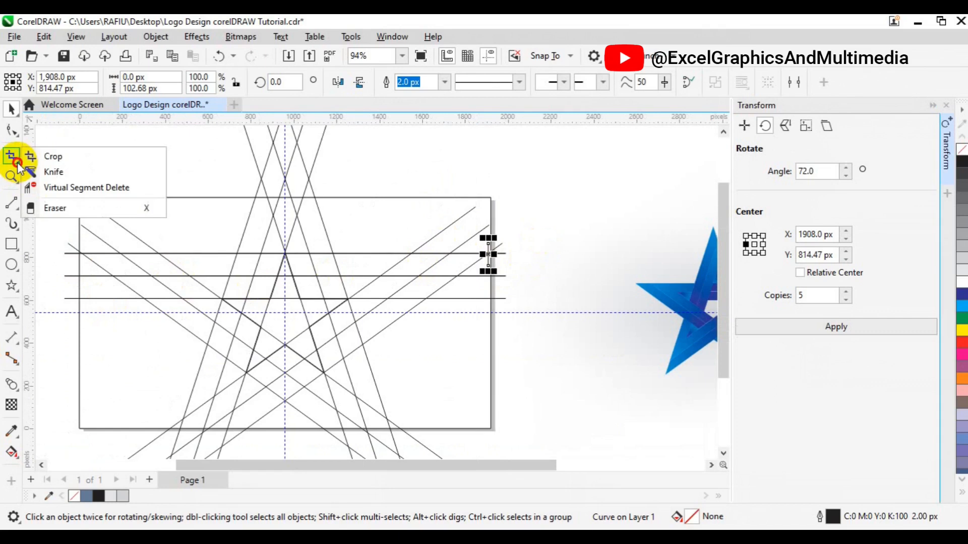
pyautogui.click(54, 188)
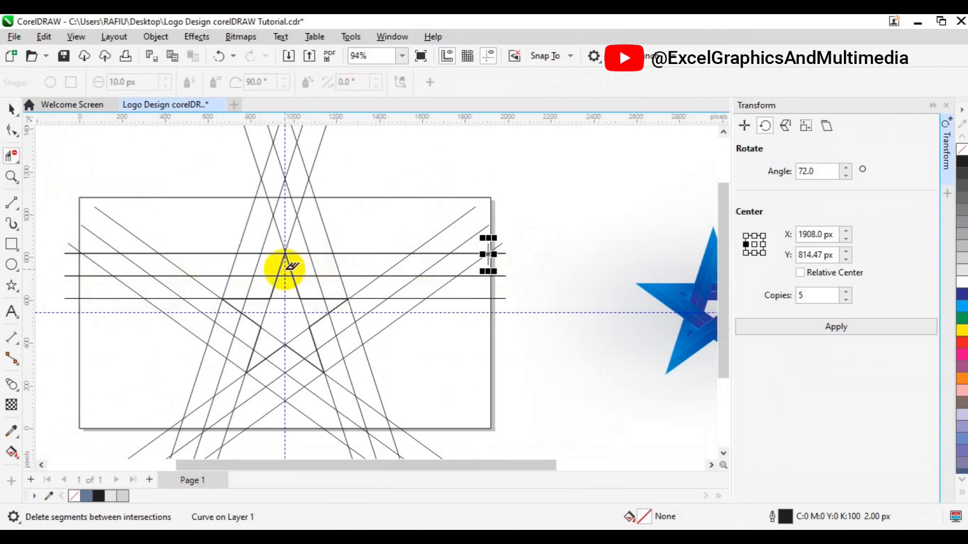
pyautogui.moveTo(285, 269); pyautogui.dragTo(460, 263)
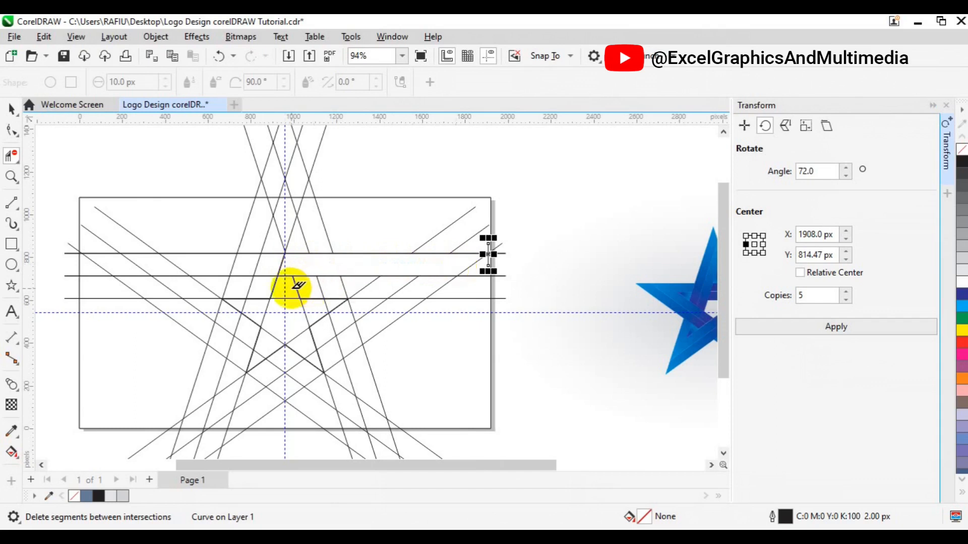
pyautogui.moveTo(298, 286)
pyautogui.mouseDown()
pyautogui.moveTo(420, 283)
pyautogui.moveTo(396, 309)
pyautogui.mouseUp()
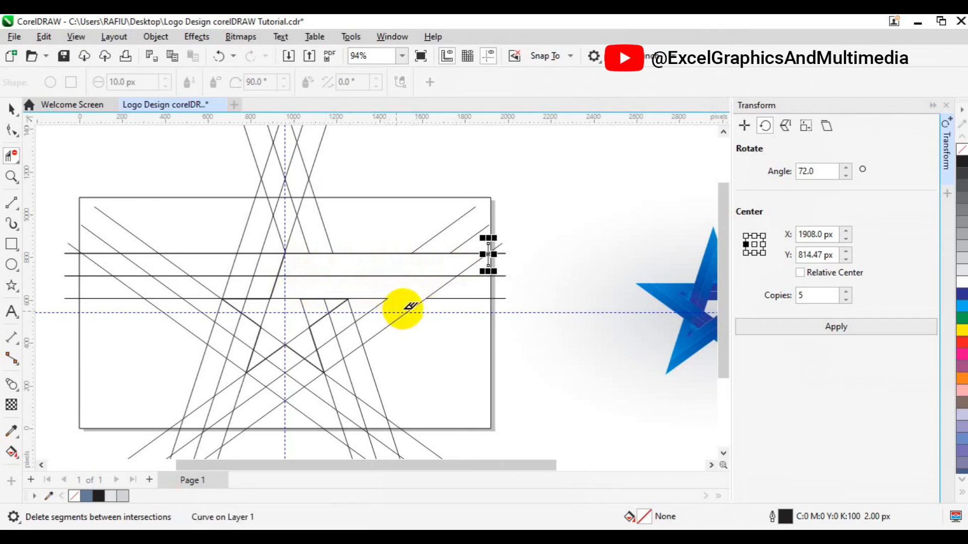
pyautogui.press('space')
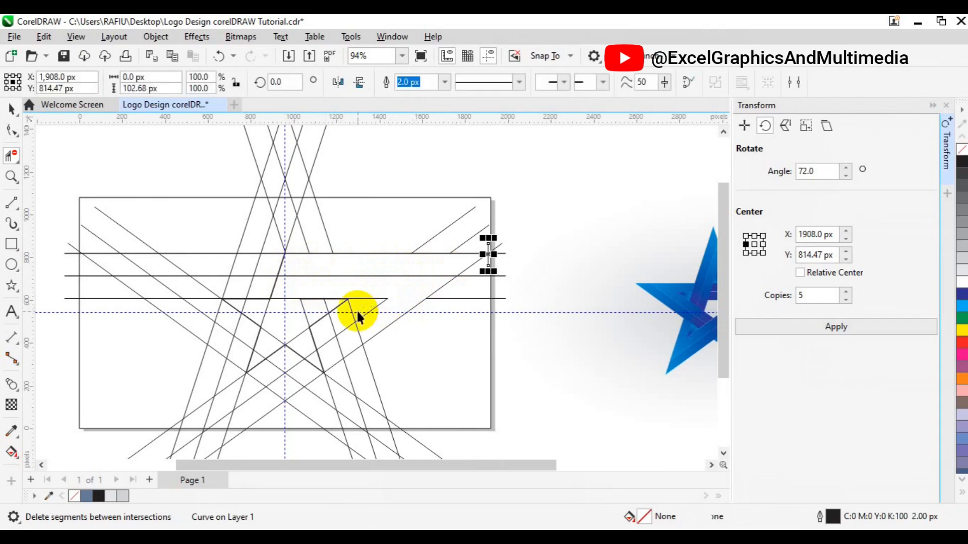
# Smart-fill the upper band, the lower band and the small region beneath it with slate blue to form the first star arm
pyautogui.click(17, 455)
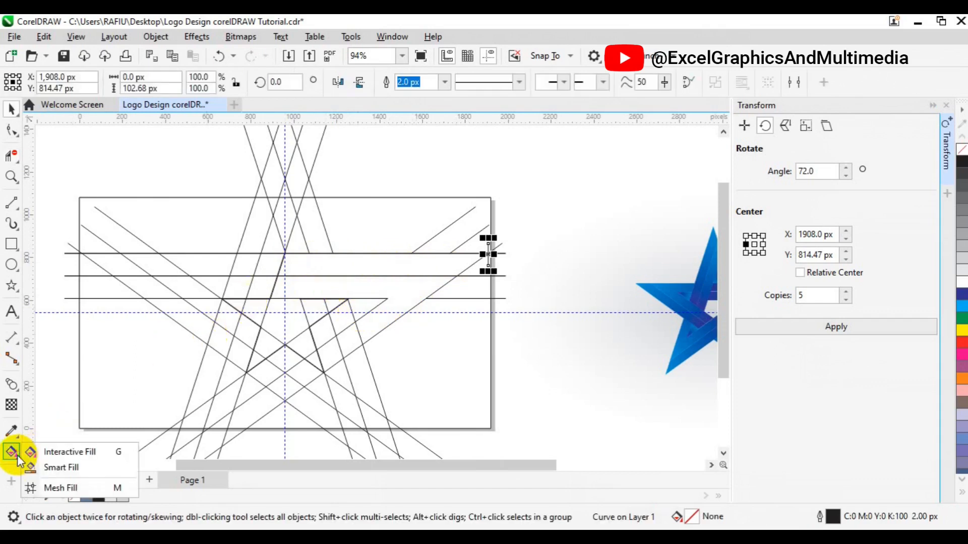
pyautogui.click(59, 469)
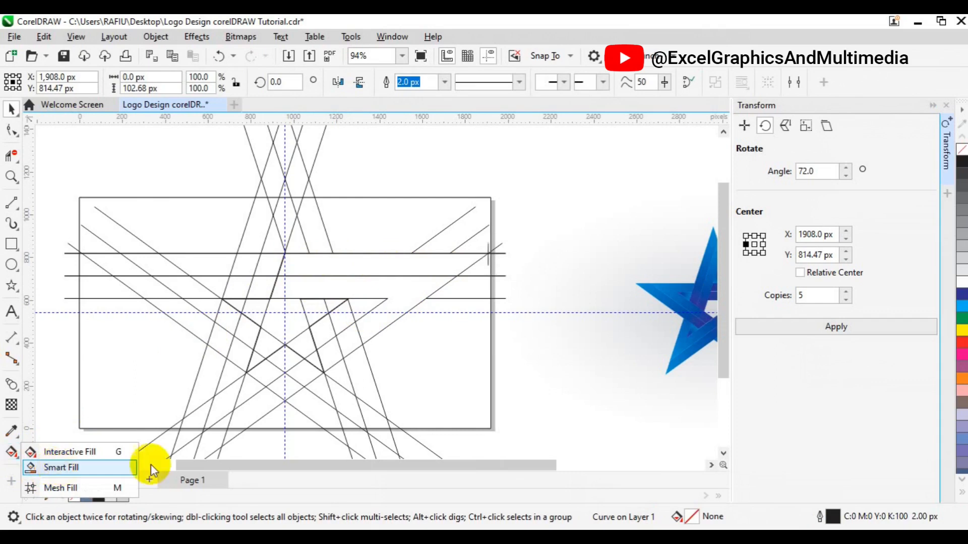
pyautogui.click(356, 266)
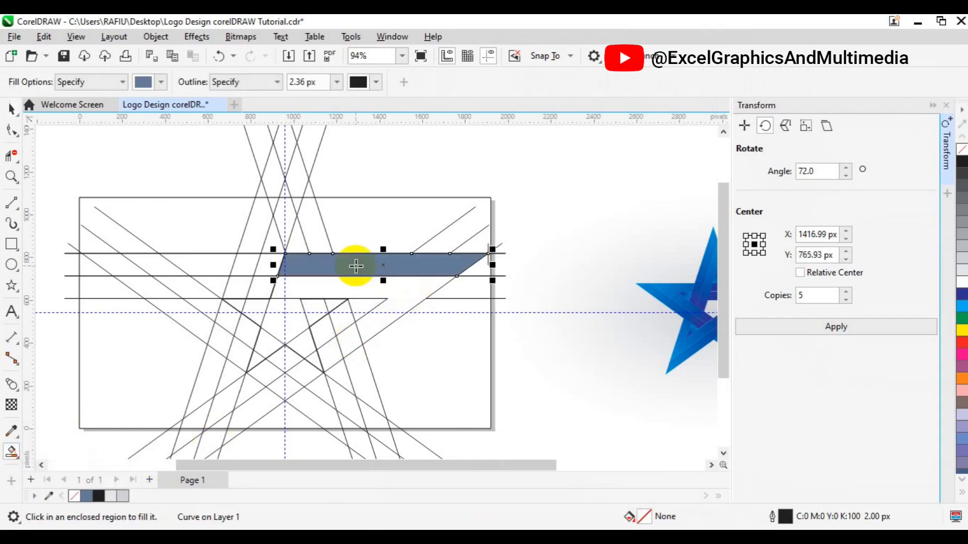
pyautogui.click(337, 288)
pyautogui.click(362, 304)
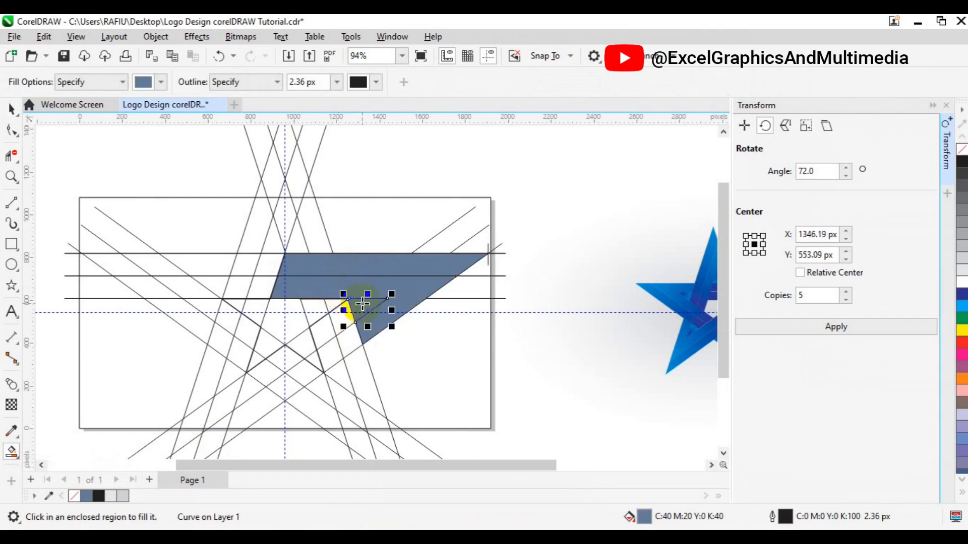
# Select the three filled pieces of the star arm together and remove their outlines
pyautogui.press('space')
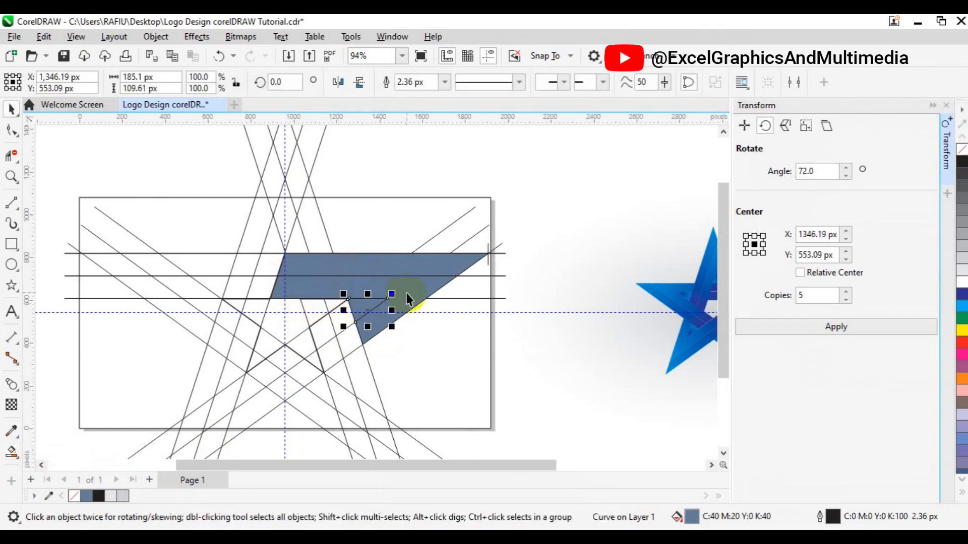
pyautogui.keyDown('shift'); pyautogui.click(413, 301); pyautogui.keyUp('shift')
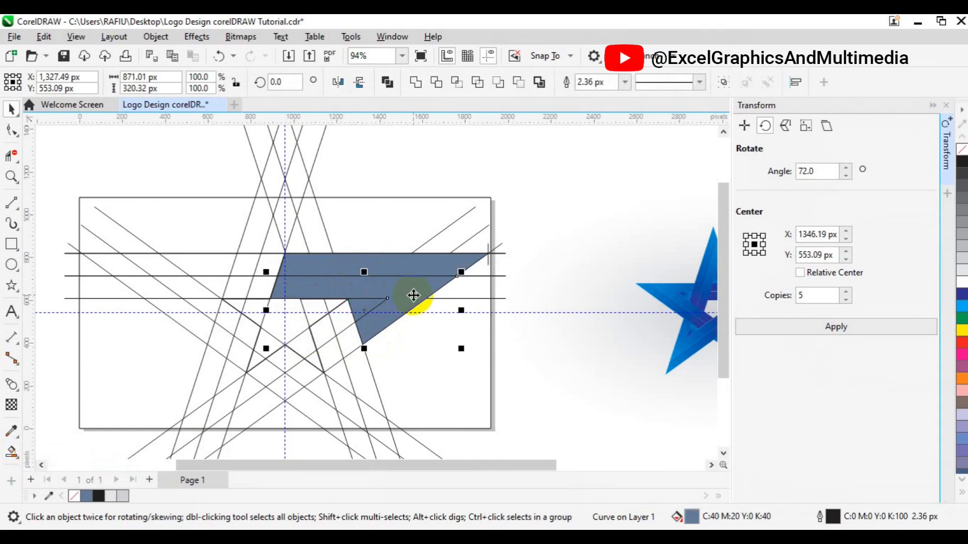
pyautogui.keyDown('shift'); pyautogui.click(448, 269); pyautogui.keyUp('shift')
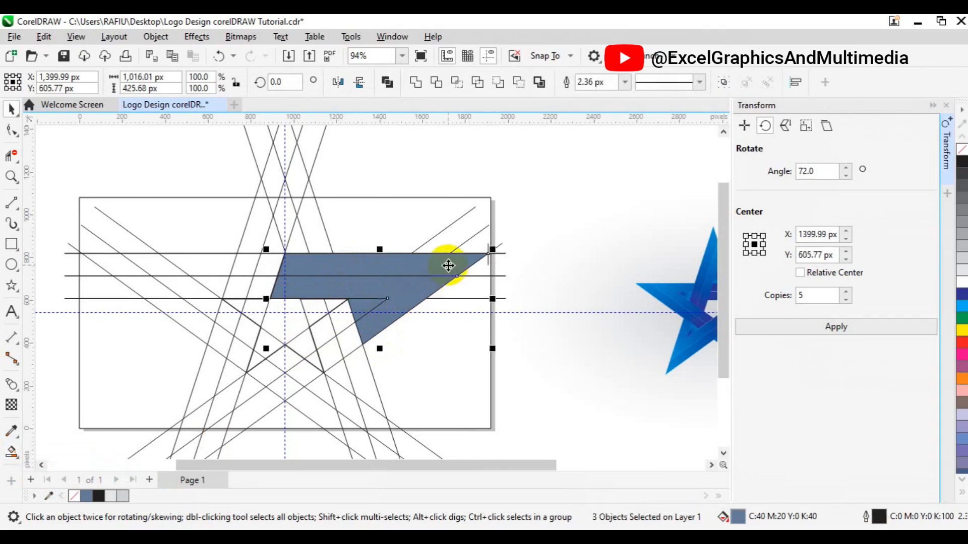
pyautogui.rightClick(76, 497)
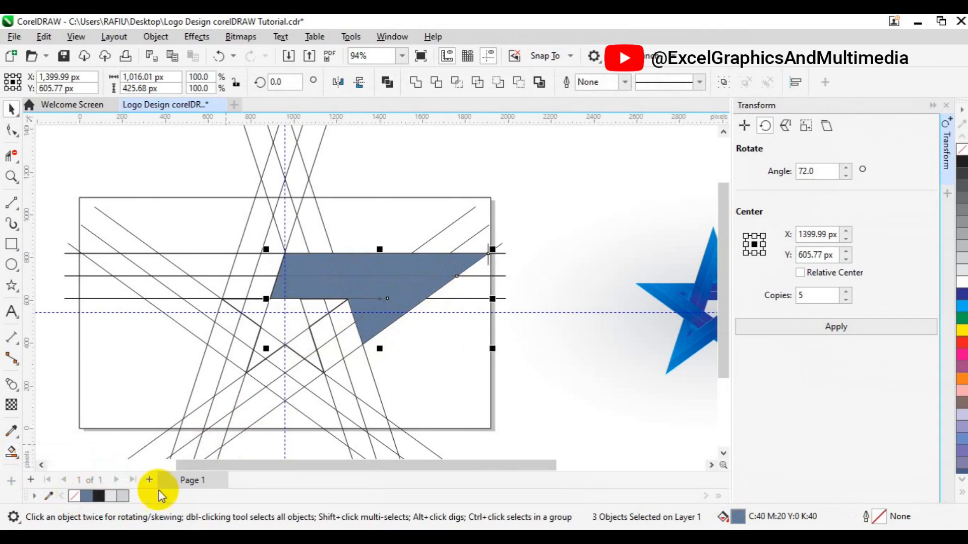
pyautogui.click(521, 238)
# Apply a linear fountain fill to the upper band of the star arm with Interactive Fill
pyautogui.click(388, 271)
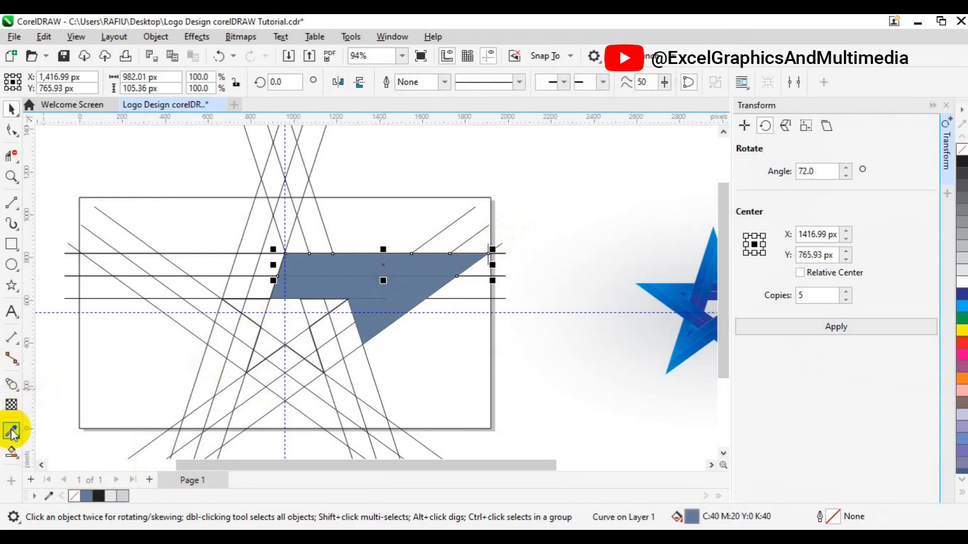
pyautogui.click(12, 452)
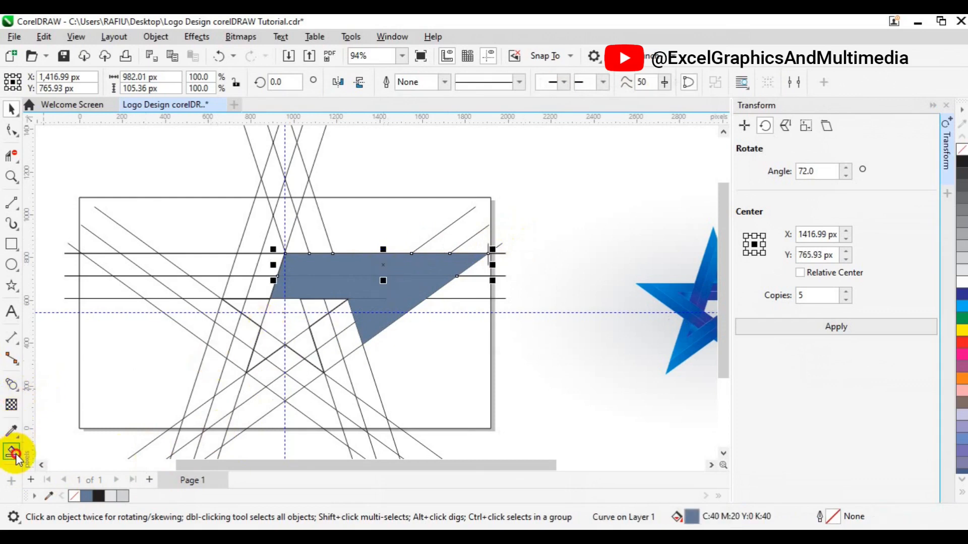
pyautogui.click(17, 458)
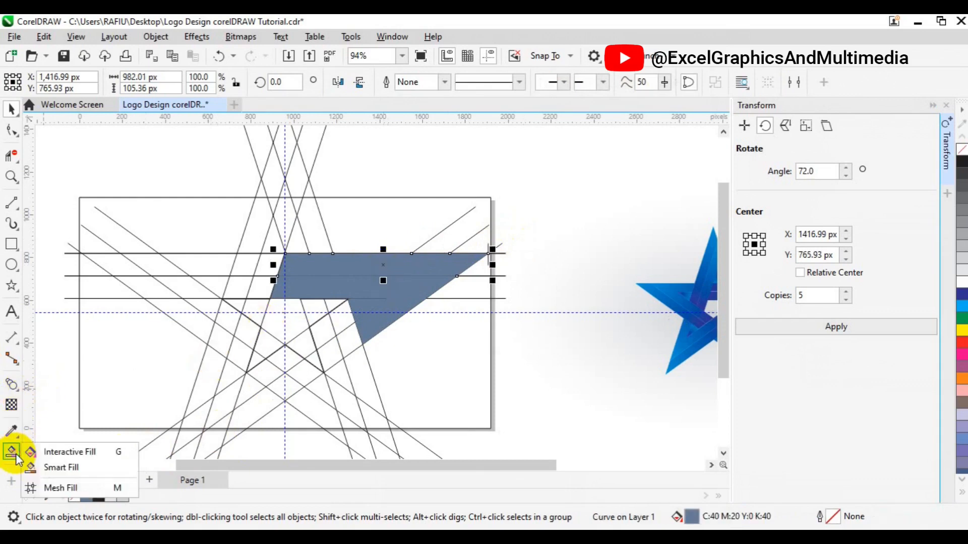
pyautogui.click(64, 453)
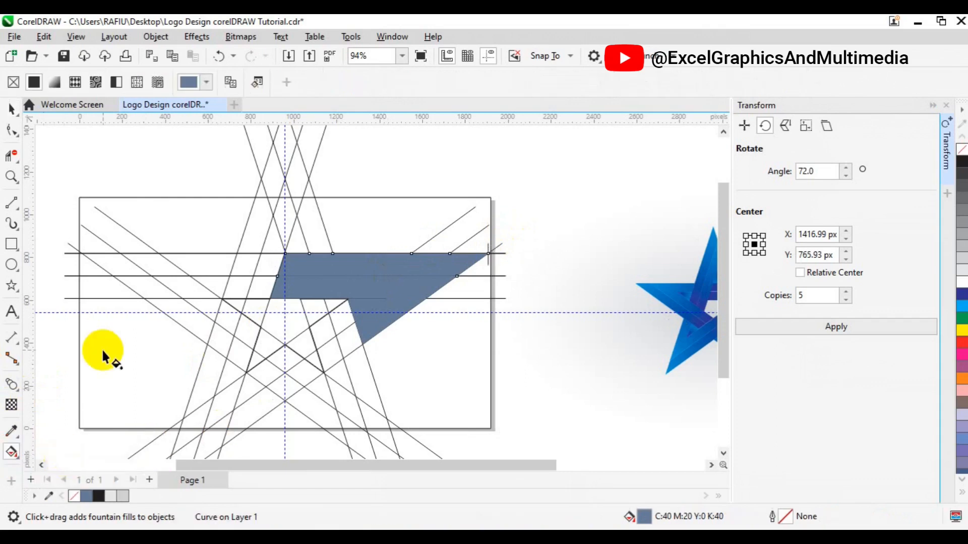
pyautogui.click(57, 84)
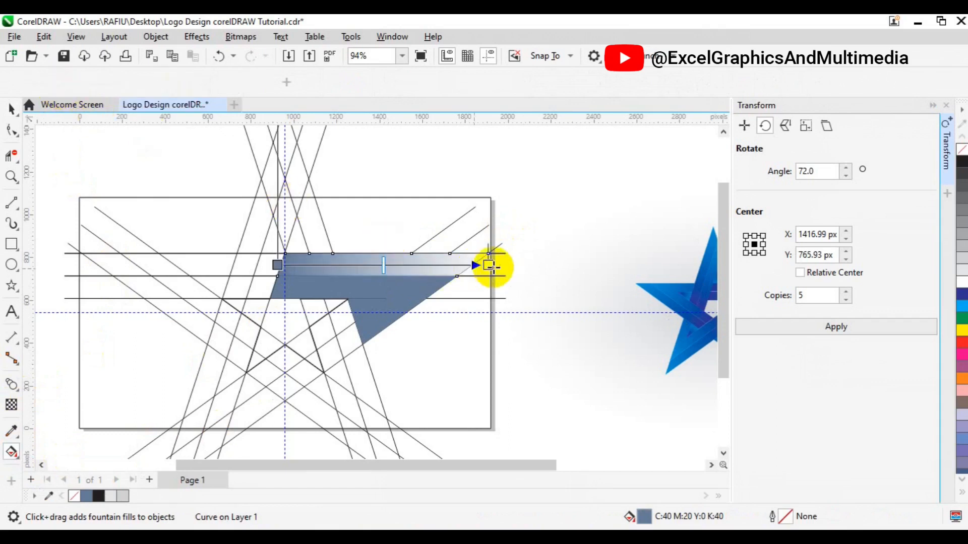
# Set the gradient's white end node to the bright blue sampled from the document palette
pyautogui.click(489, 265)
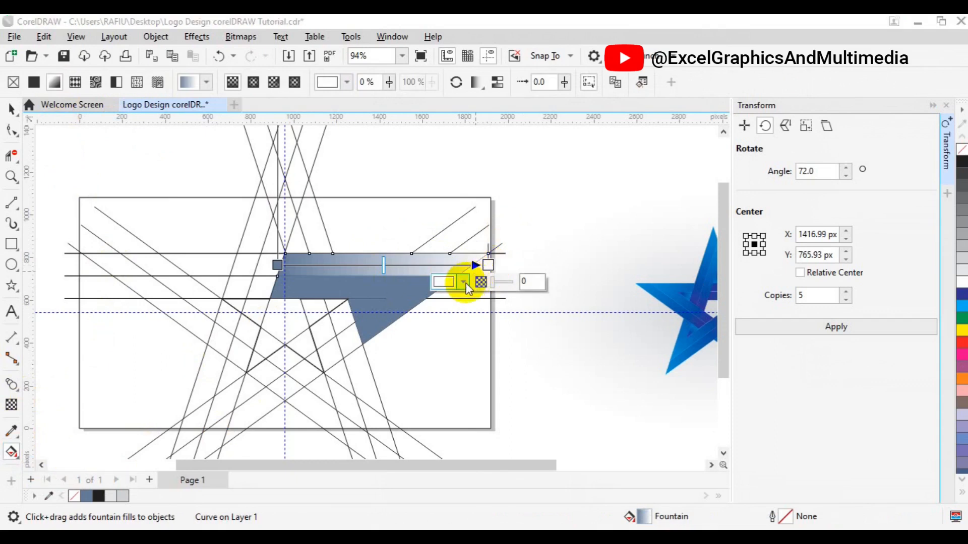
pyautogui.click(463, 283)
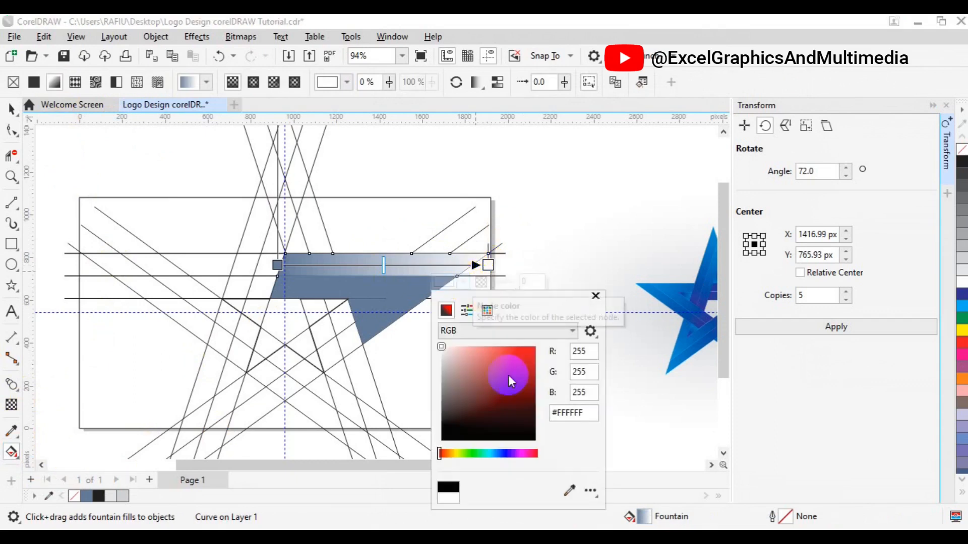
pyautogui.click(486, 318)
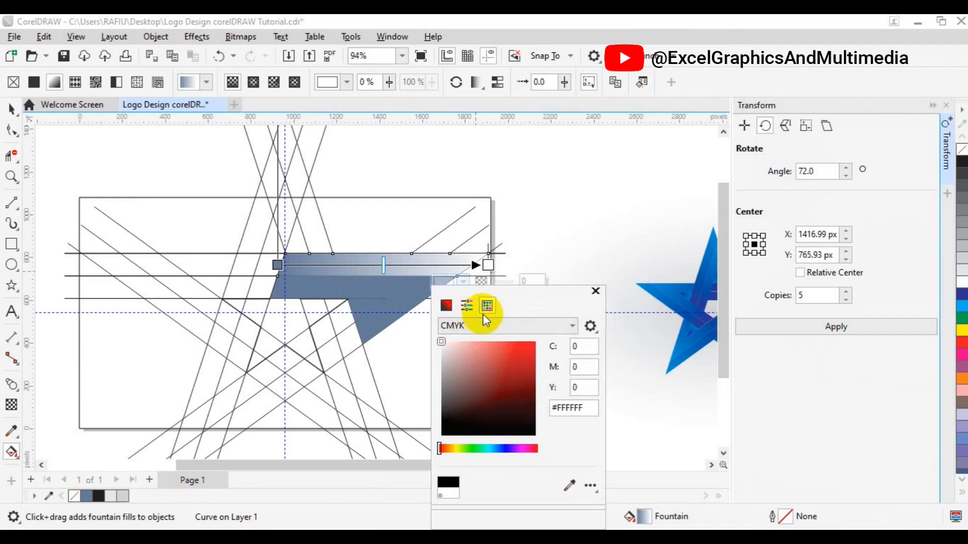
pyautogui.click(467, 305)
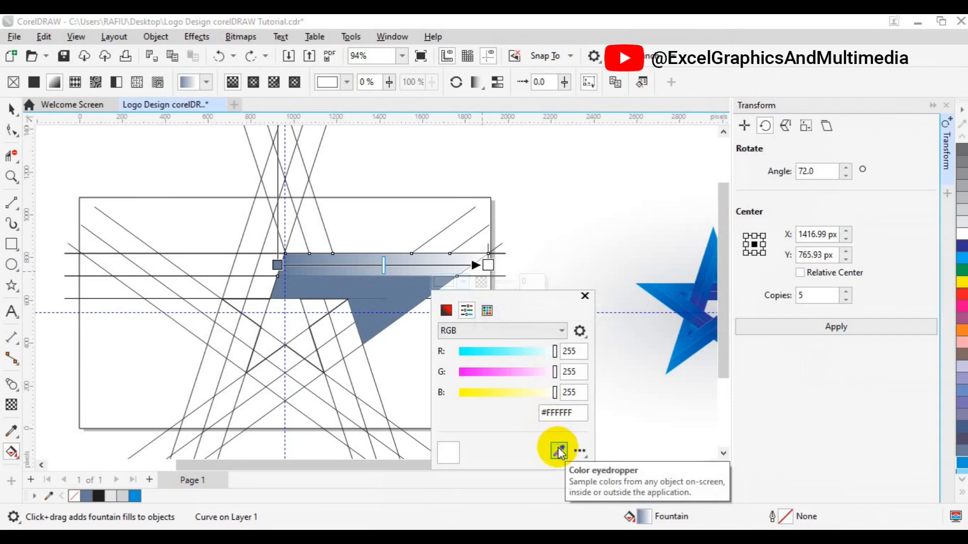
pyautogui.click(559, 452)
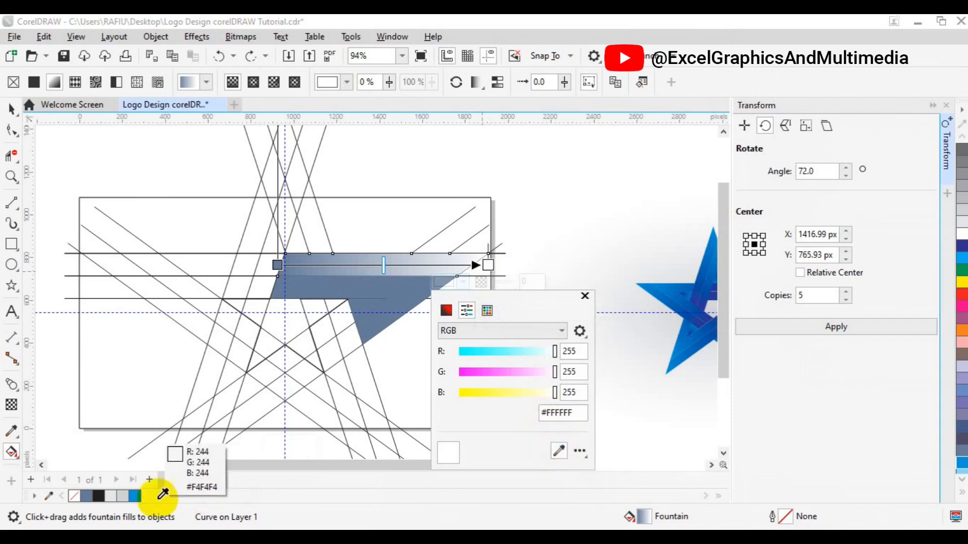
pyautogui.click(136, 497)
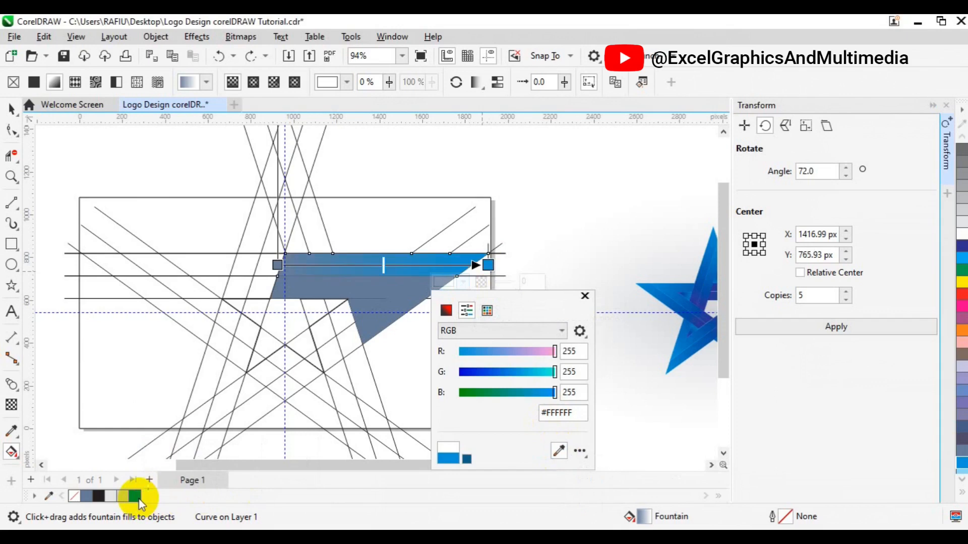
# Set the start node of the upper band's gradient to the palette's Blue (C100 M100 Y0 K0) by sampling it
pyautogui.click(278, 264)
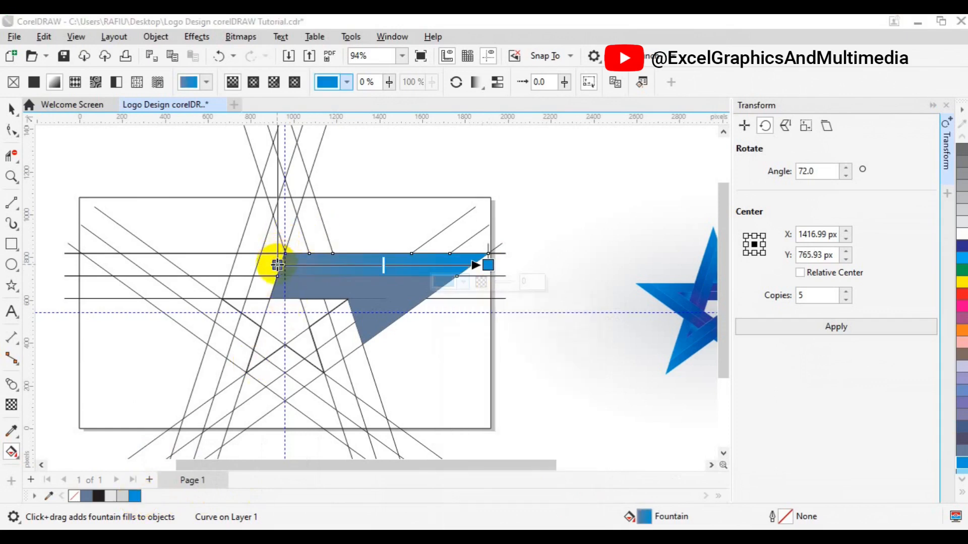
pyautogui.click(277, 265)
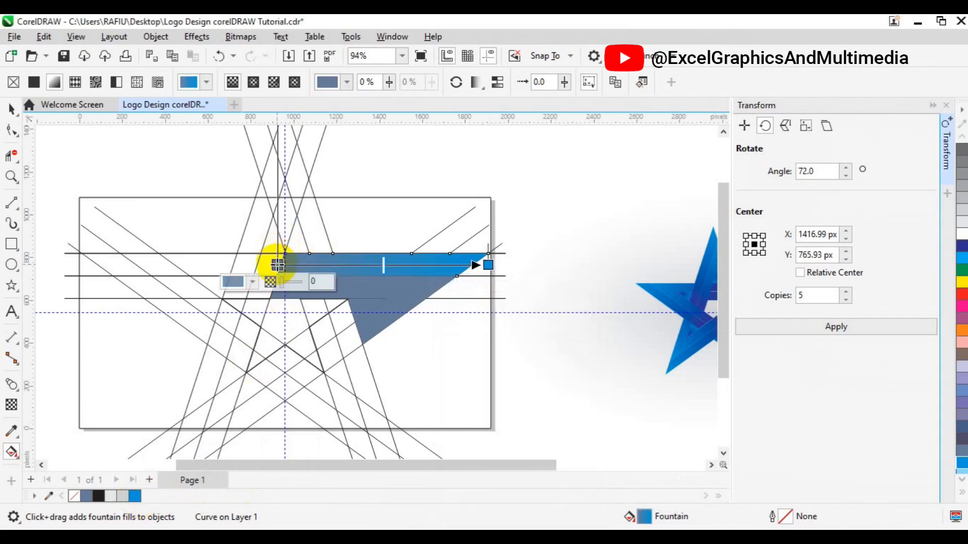
pyautogui.click(253, 281)
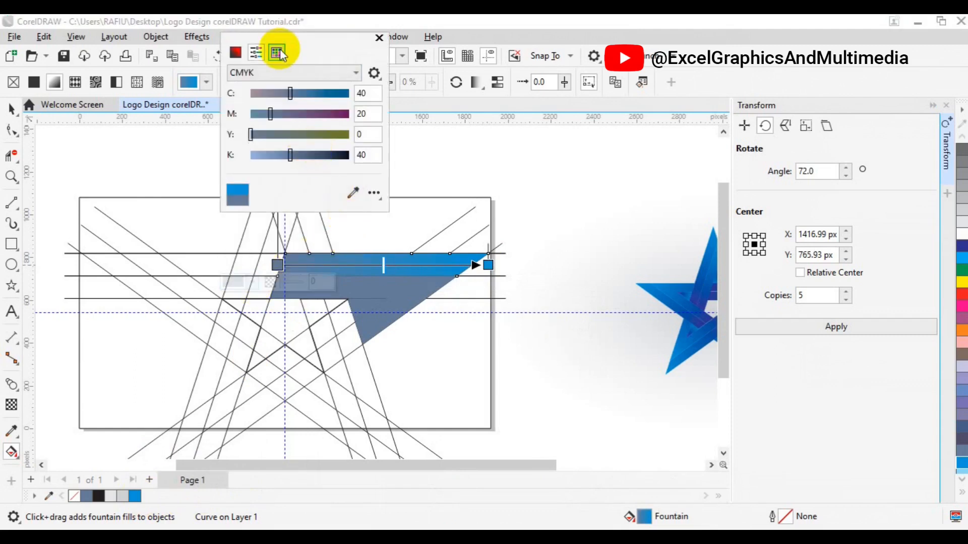
pyautogui.click(233, 56)
pyautogui.click(358, 233)
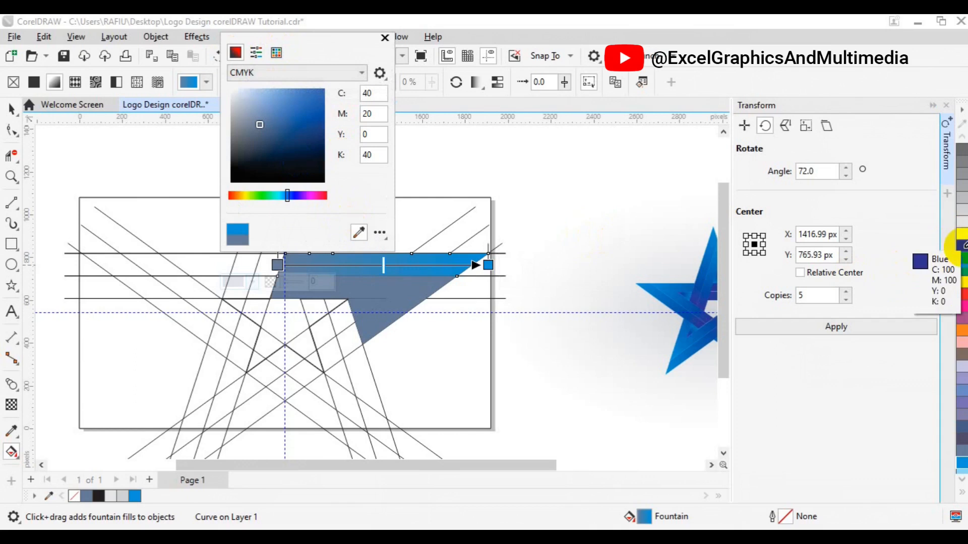
pyautogui.click(965, 245)
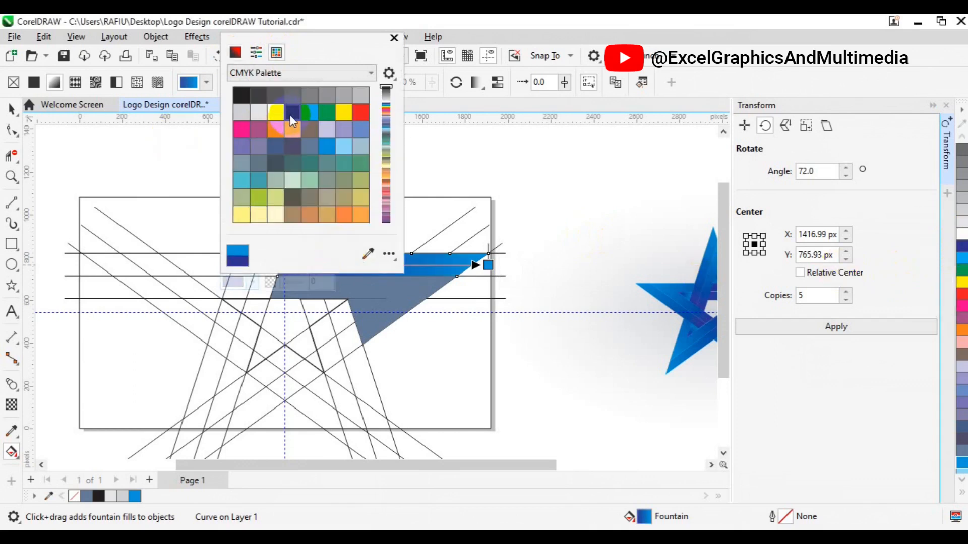
pyautogui.click(9, 114)
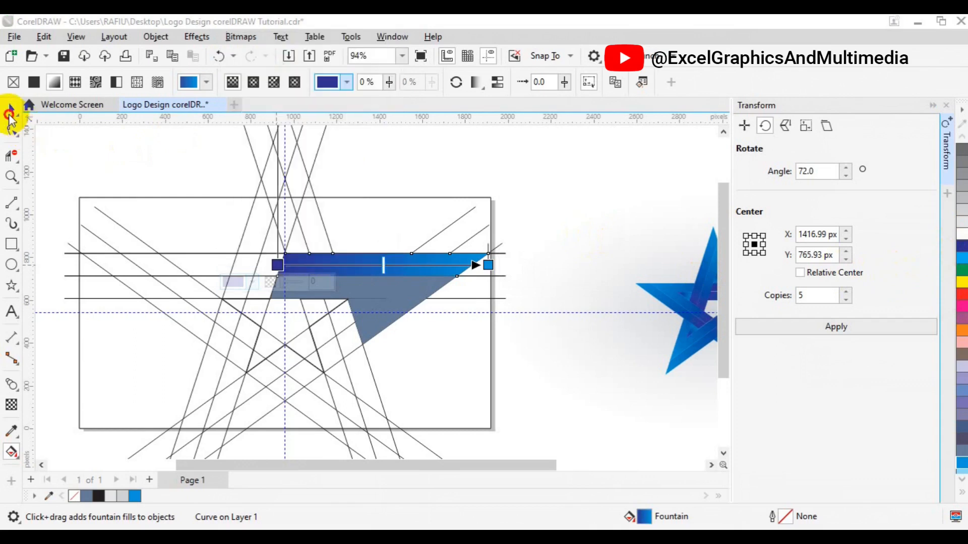
# Copy the upper band's fountain fill onto the lower band of the star arm
pyautogui.click(407, 296)
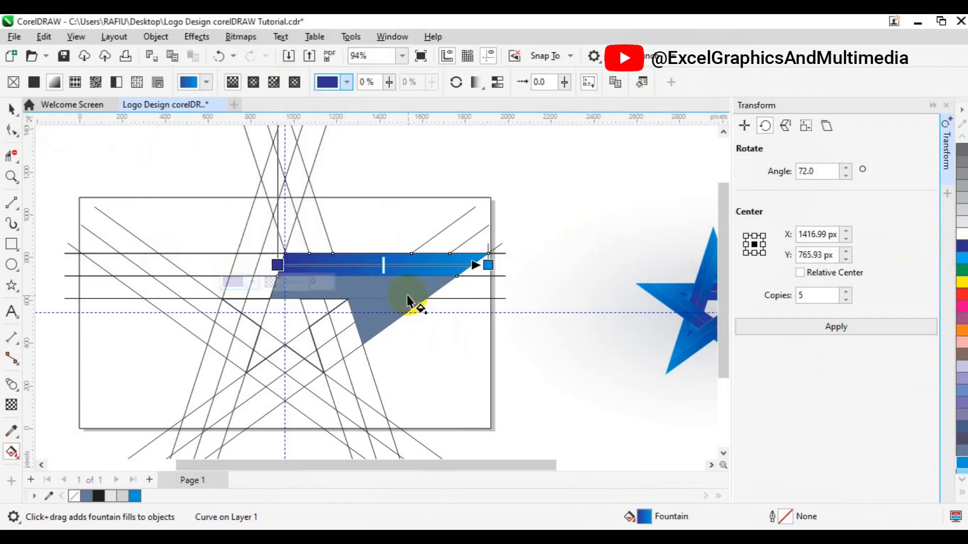
pyautogui.click(407, 296)
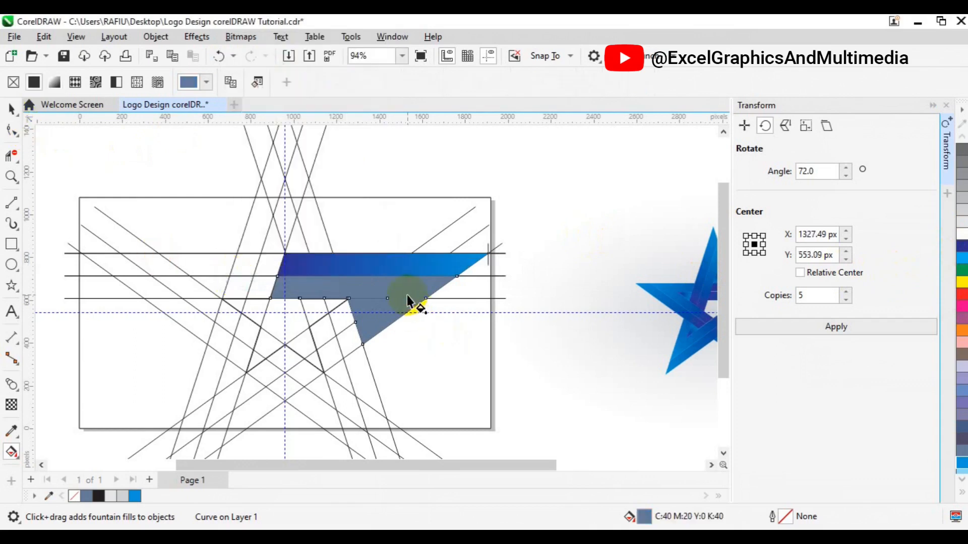
pyautogui.click(238, 94)
pyautogui.click(328, 262)
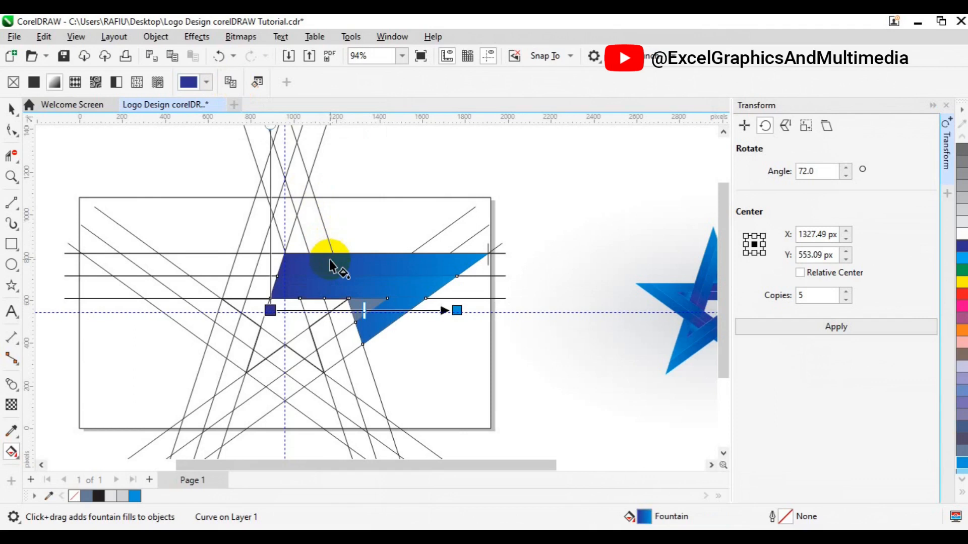
pyautogui.press('space')
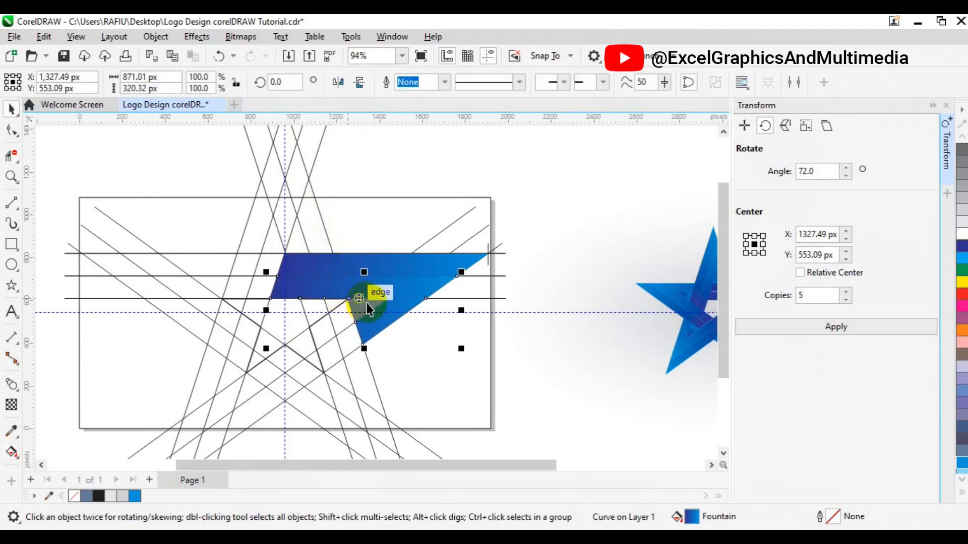
# Copy the blue fountain fill from the bands onto the small slate-blue triangular piece of the star arm
pyautogui.click(557, 258)
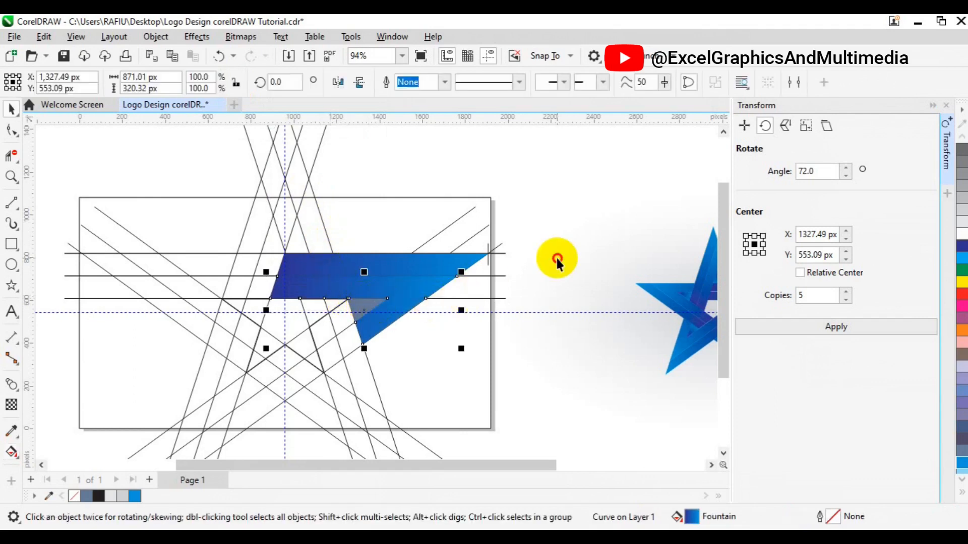
pyautogui.click(374, 303)
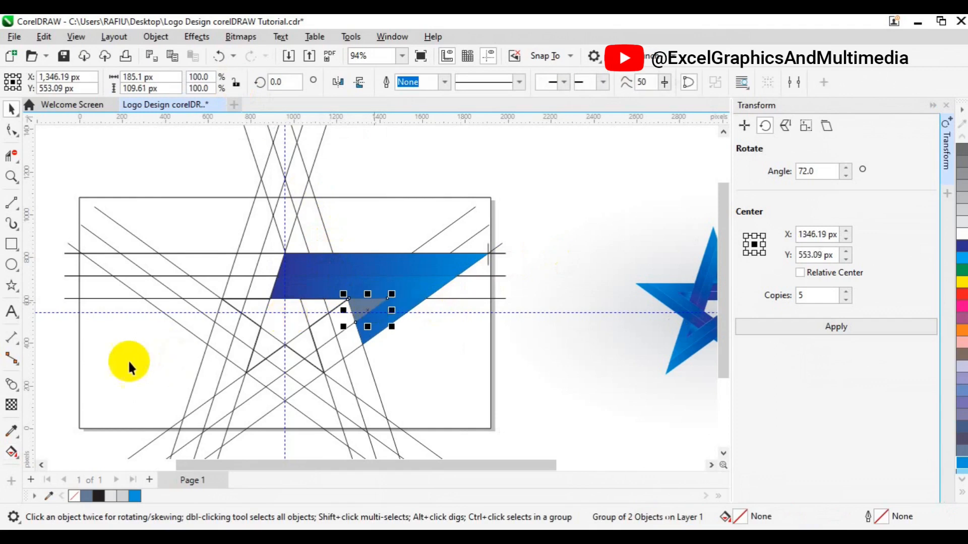
pyautogui.click(18, 460)
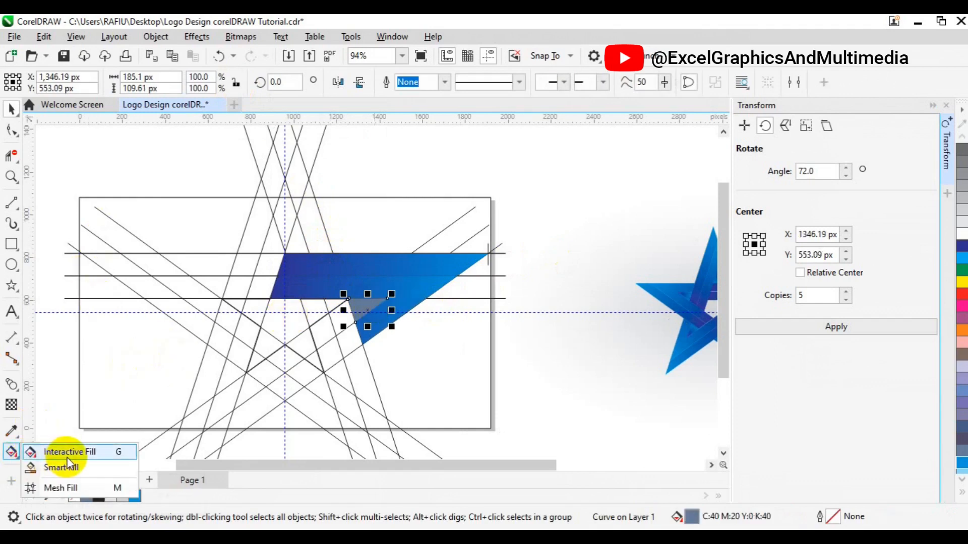
pyautogui.click(65, 457)
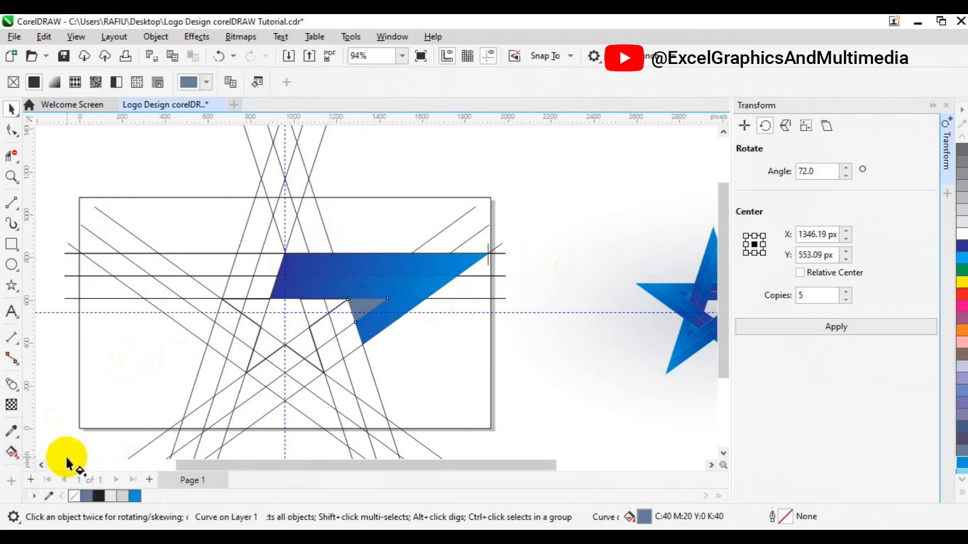
pyautogui.click(232, 85)
pyautogui.click(343, 276)
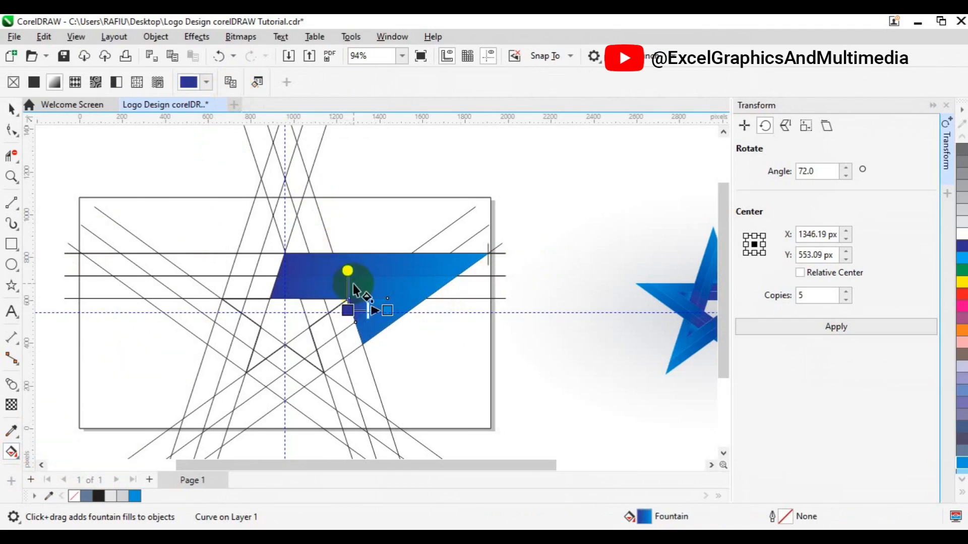
pyautogui.press('space')
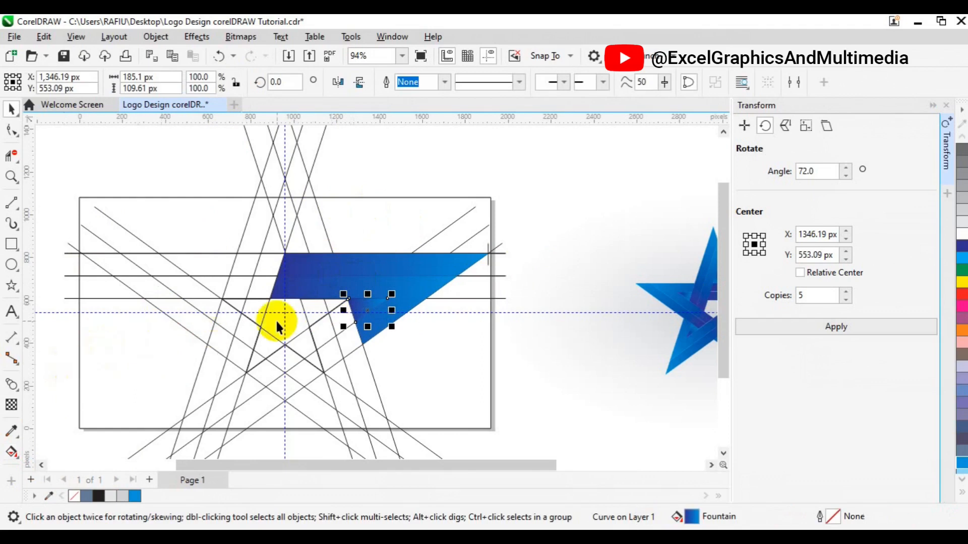
# Reverse the small triangular piece's gradient so it runs horizontally from dark blue at its right tip to bright blue on the left
pyautogui.click(11, 452)
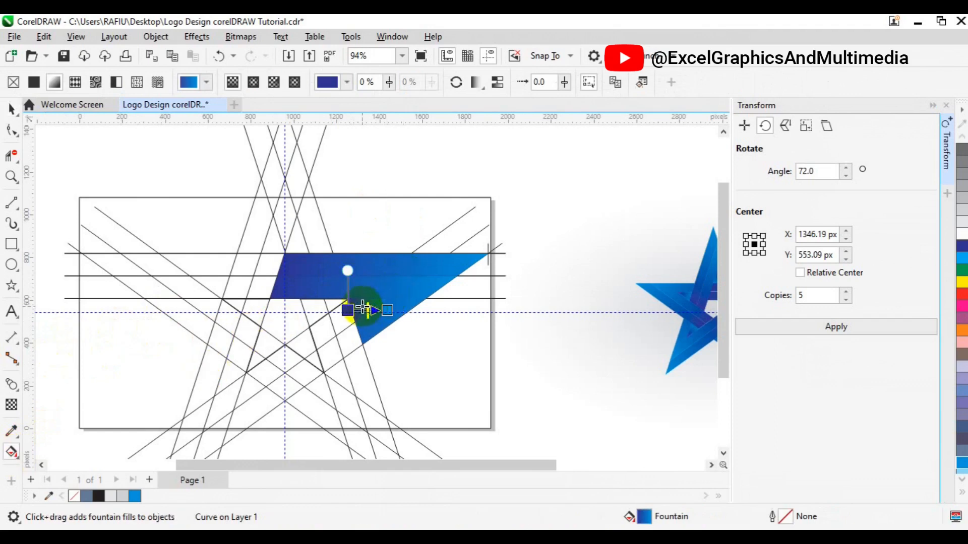
pyautogui.moveTo(381, 298)
pyautogui.mouseDown()
pyautogui.moveTo(352, 309)
pyautogui.moveTo(335, 301)
pyautogui.moveTo(374, 299)
pyautogui.mouseUp()
pyautogui.click(381, 299)
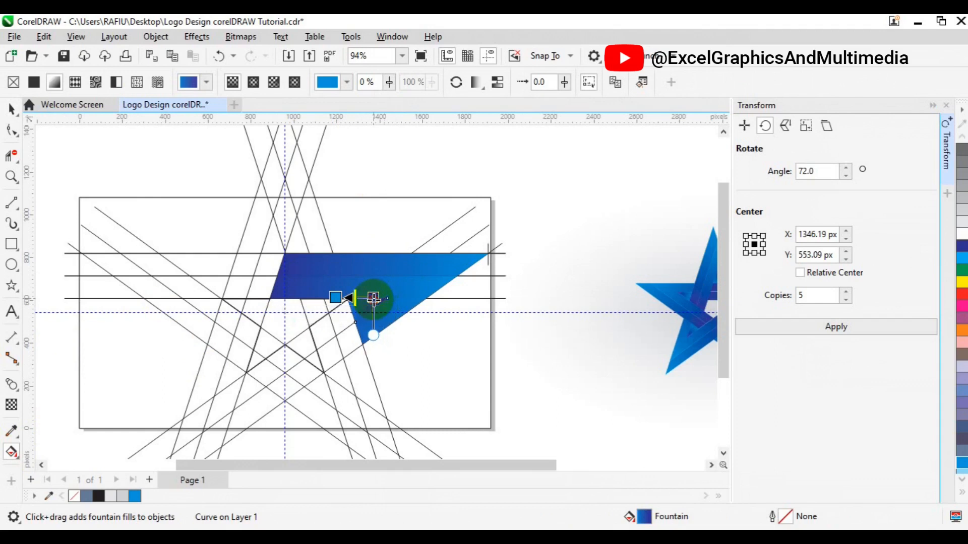
pyautogui.press('space')
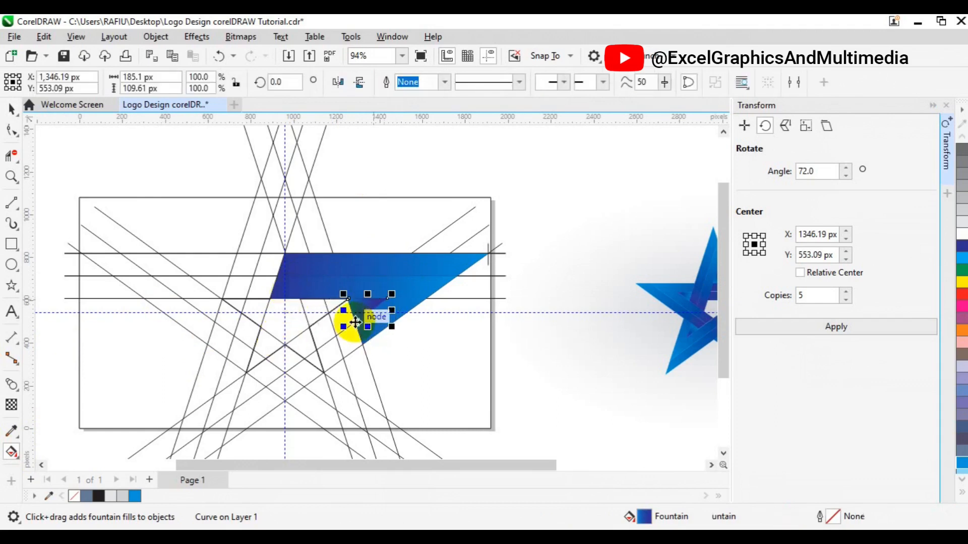
# Select the three gradient-filled pieces of the star arm together and group them
pyautogui.click(410, 288)
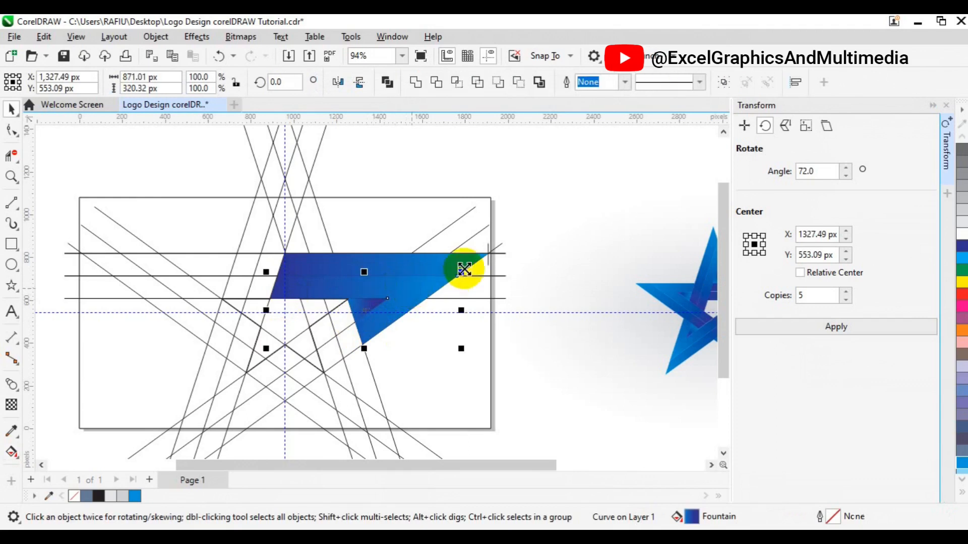
pyautogui.keyDown('shift'); pyautogui.click(446, 263); pyautogui.keyUp('shift')
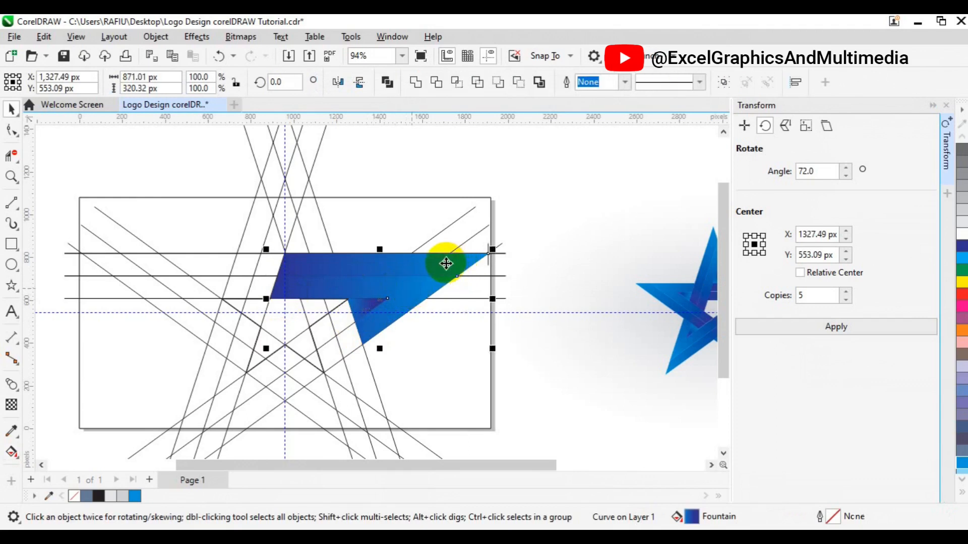
pyautogui.click(723, 83)
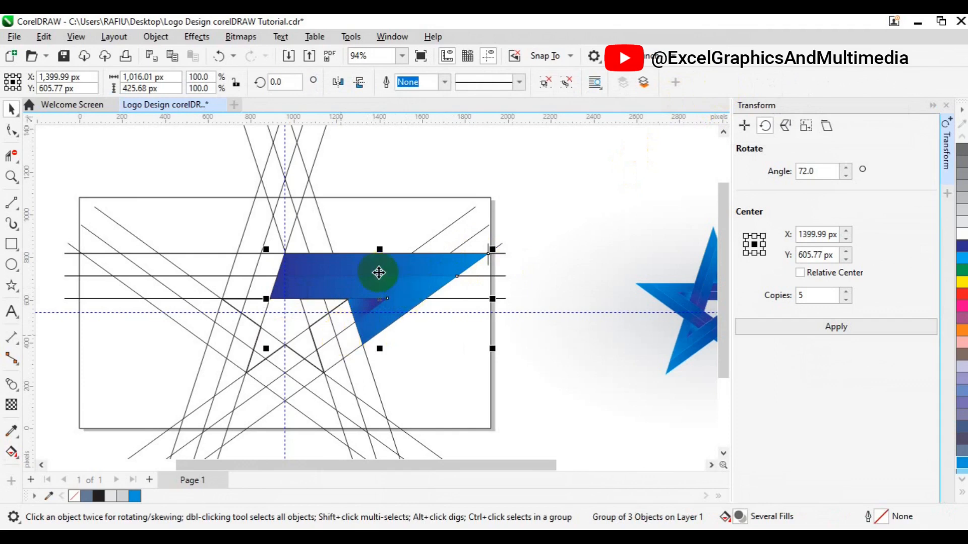
# Move the arm group's rotation centre to the intersection of the guidelines at X 960 px, Y 540 px
pyautogui.click(384, 296)
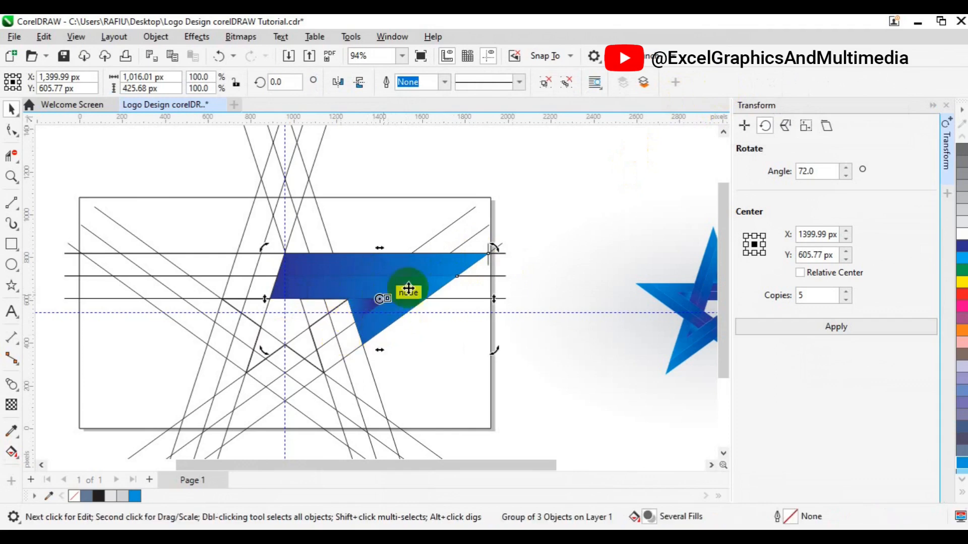
pyautogui.moveTo(382, 298)
pyautogui.mouseDown()
pyautogui.moveTo(309, 320)
pyautogui.moveTo(285, 317)
pyautogui.mouseUp()
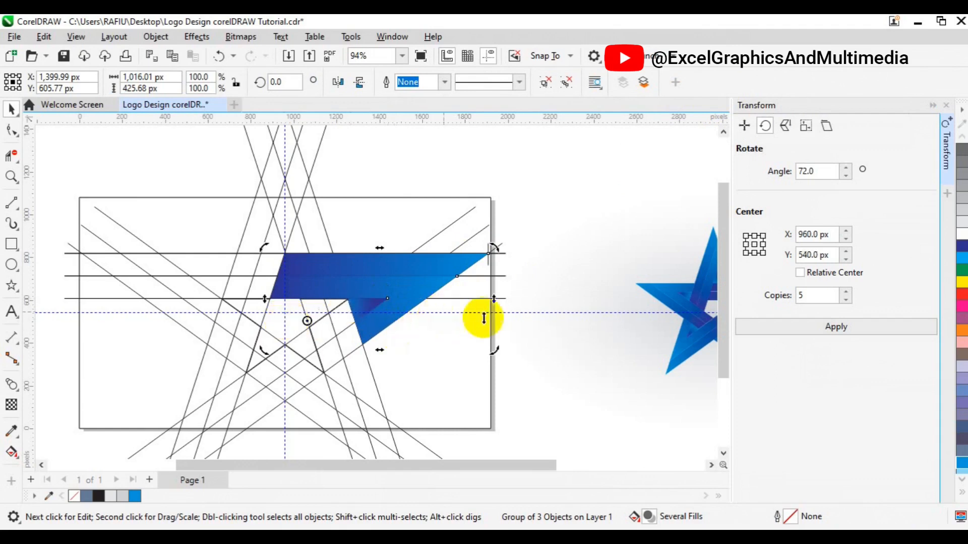
pyautogui.click(416, 273)
pyautogui.click(415, 272)
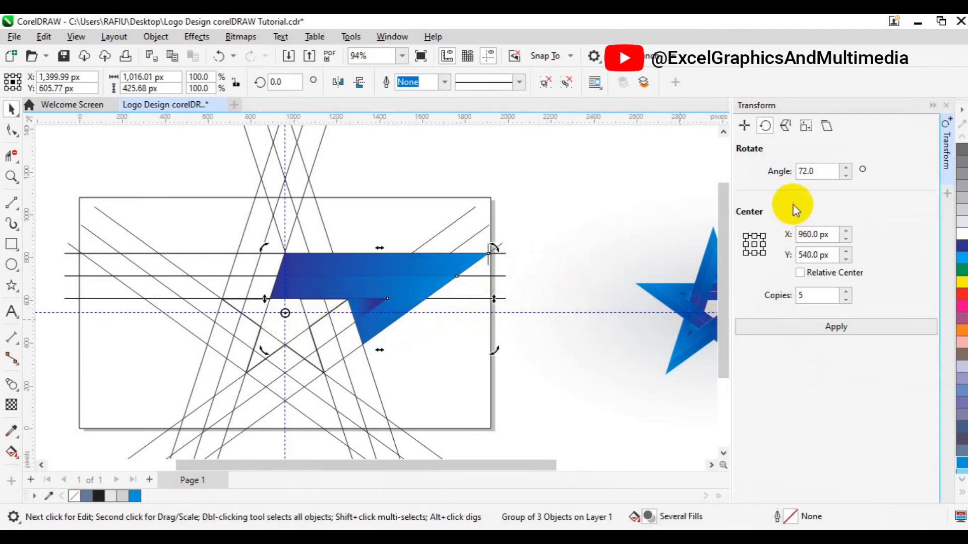
# Rotate the arm group by 72° about the guideline intersection with 5 copies to build the full star
pyautogui.moveTo(832, 170); pyautogui.dragTo(790, 172)
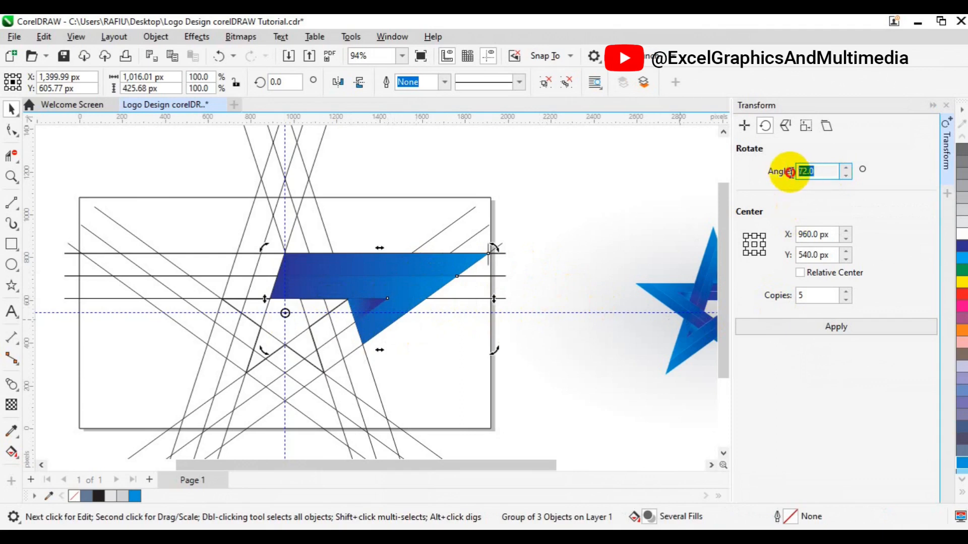
pyautogui.click(809, 296)
pyautogui.moveTo(810, 297); pyautogui.dragTo(793, 298)
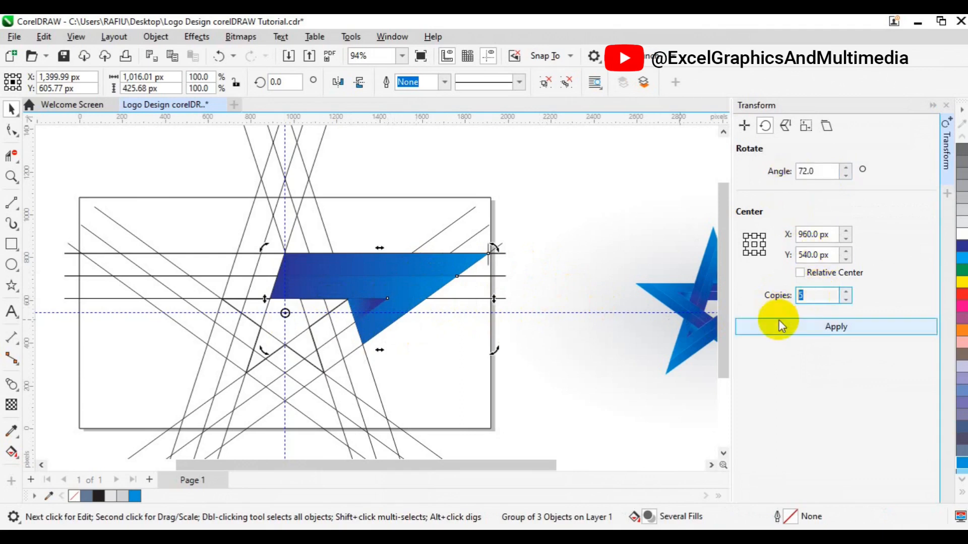
pyautogui.click(805, 328)
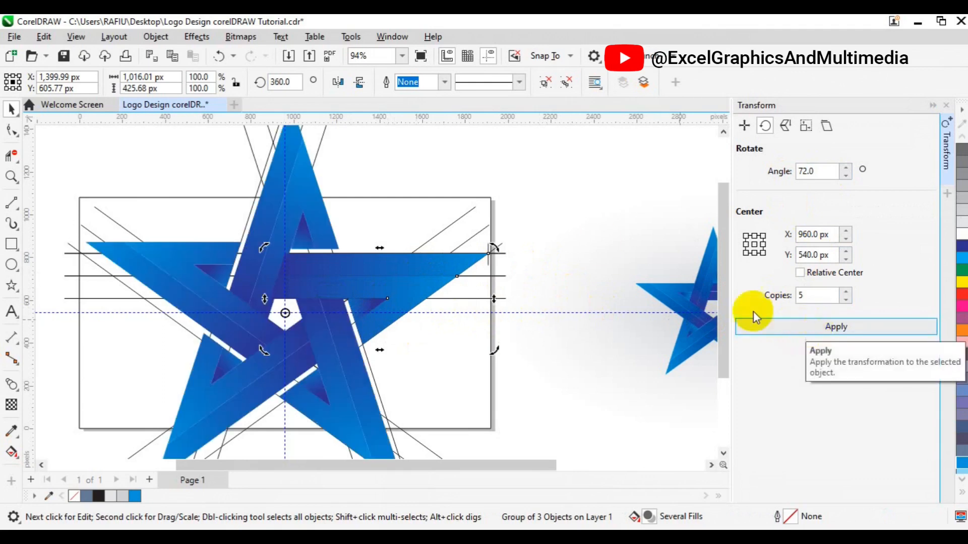
# Select all five arms of the star together and combine them into one group, leaving the construction lines out
pyautogui.click(596, 242)
pyautogui.click(403, 158)
pyautogui.click(262, 254)
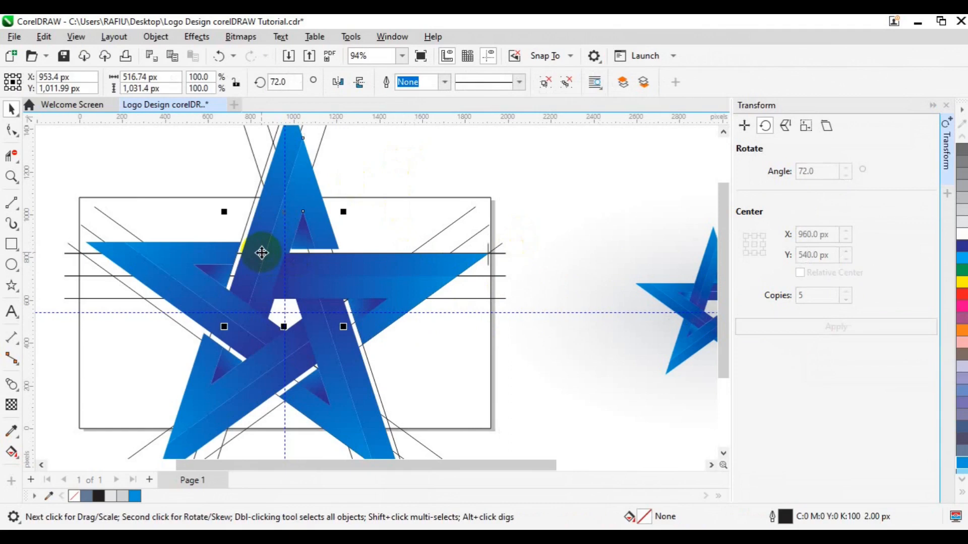
pyautogui.keyDown('shift'); pyautogui.click(198, 284); pyautogui.keyUp('shift')
pyautogui.keyDown('shift'); pyautogui.click(213, 398); pyautogui.keyUp('shift')
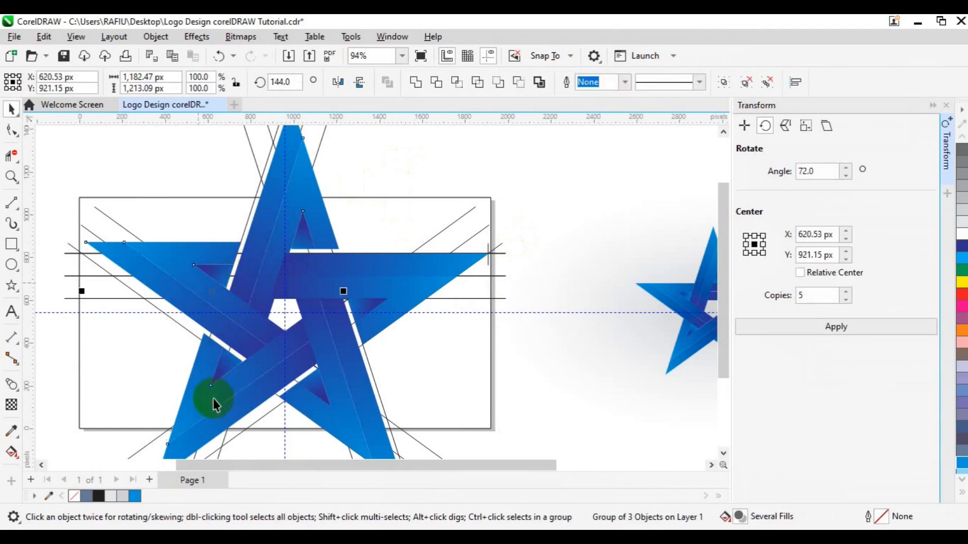
pyautogui.keyDown('shift'); pyautogui.click(349, 401); pyautogui.keyUp('shift')
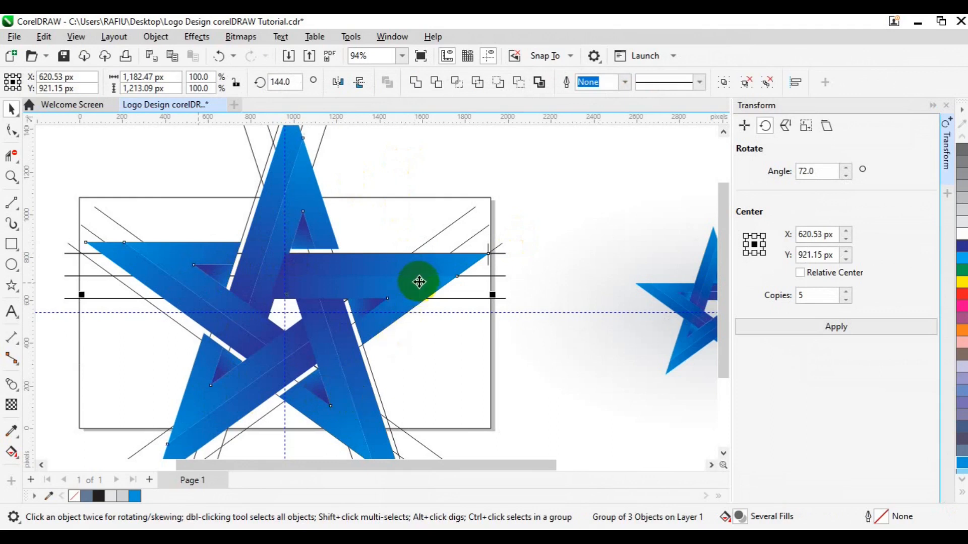
pyautogui.keyDown('shift'); pyautogui.click(421, 280); pyautogui.keyUp('shift')
pyautogui.moveTo(419, 277); pyautogui.dragTo(514, 271)
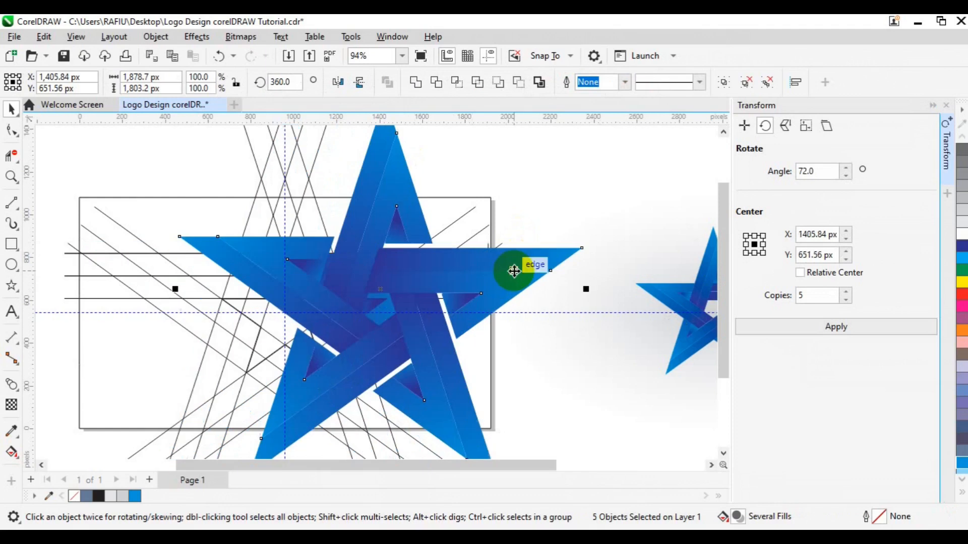
pyautogui.hotkey('ctrl', 'z')
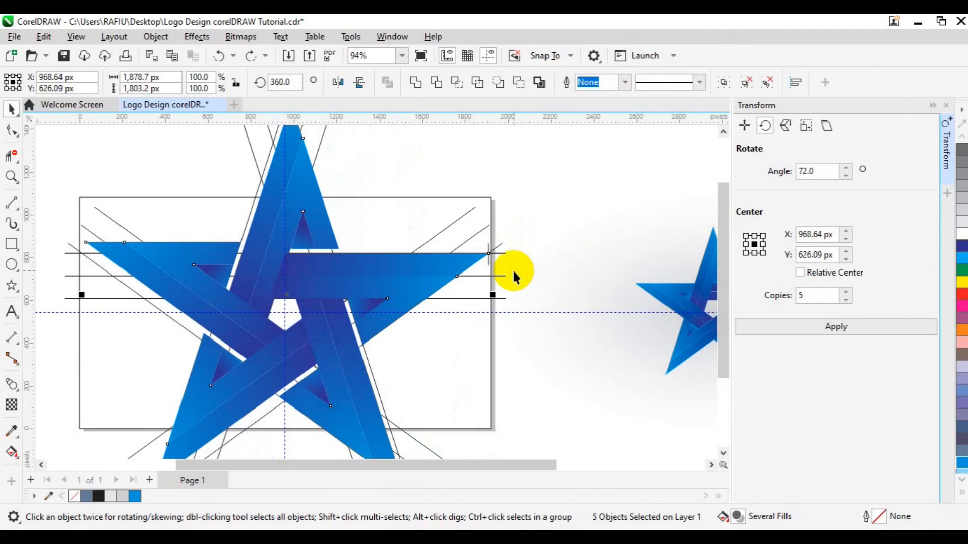
pyautogui.hotkey('ctrl', 'g')
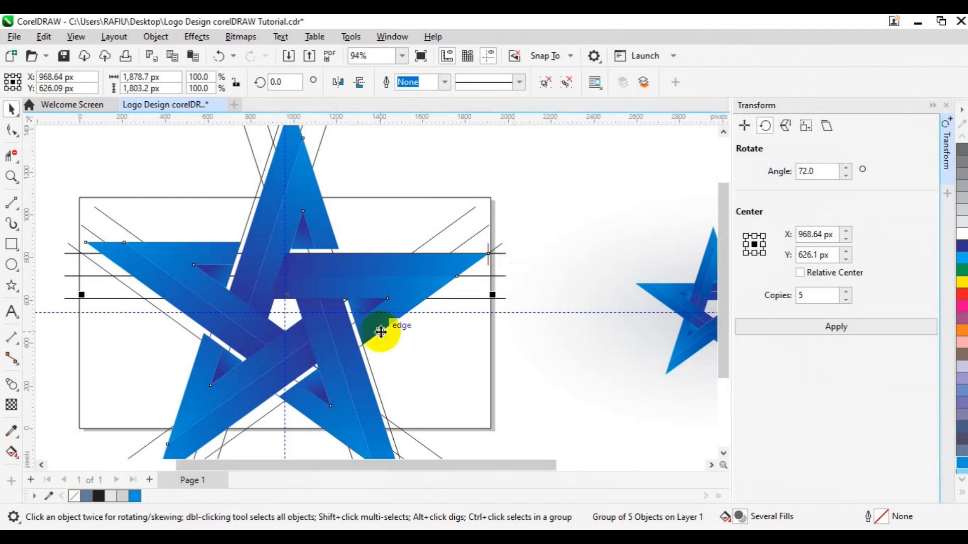
pyautogui.scroll(-2, 381, 331)
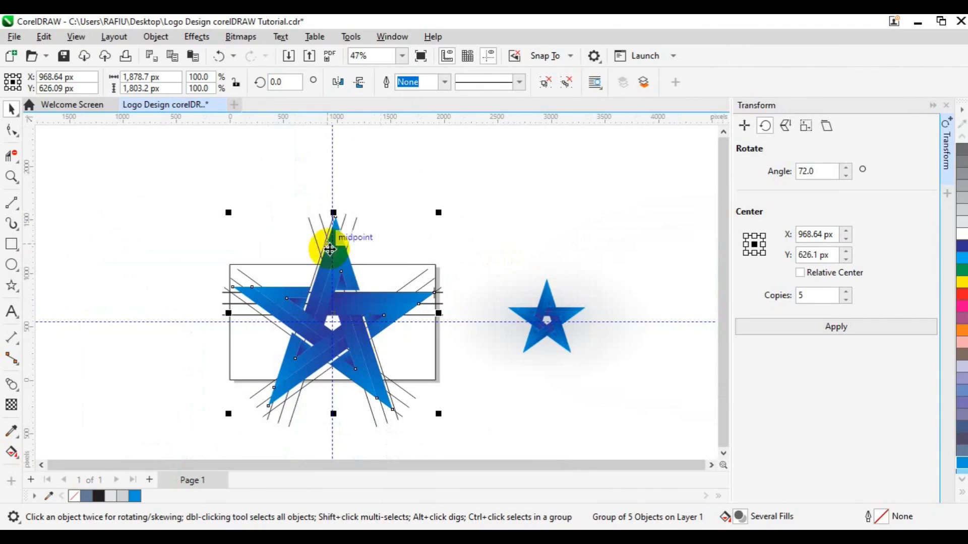
# Delete the construction lines around the star while keeping the grouped star itself
pyautogui.click(170, 161)
pyautogui.moveTo(170, 160); pyautogui.dragTo(478, 447)
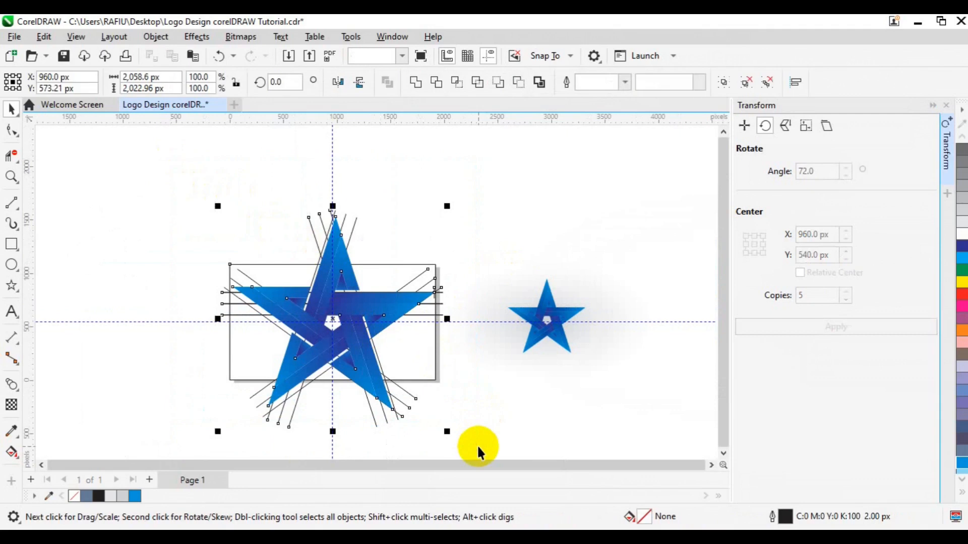
pyautogui.press('Delete')
pyautogui.click(357, 440)
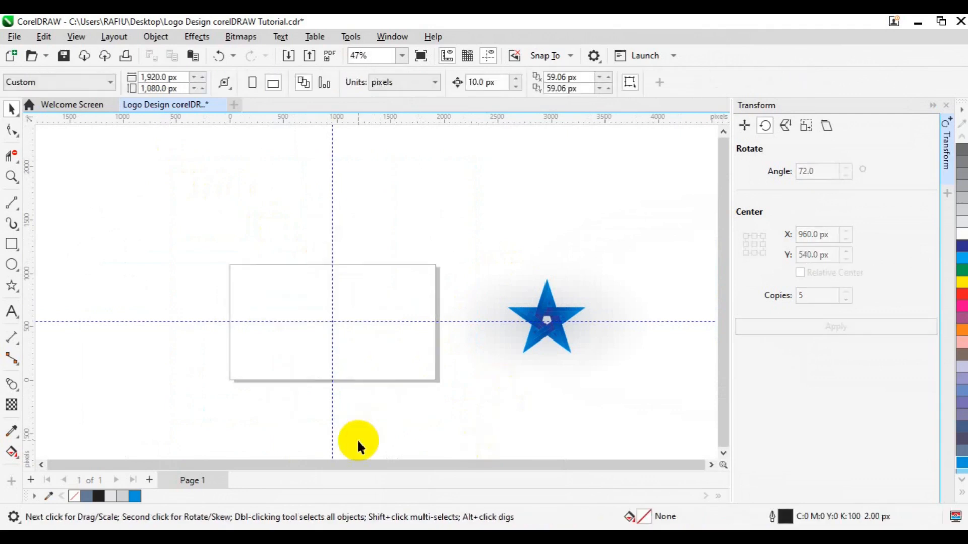
pyautogui.hotkey('ctrl', 'z')
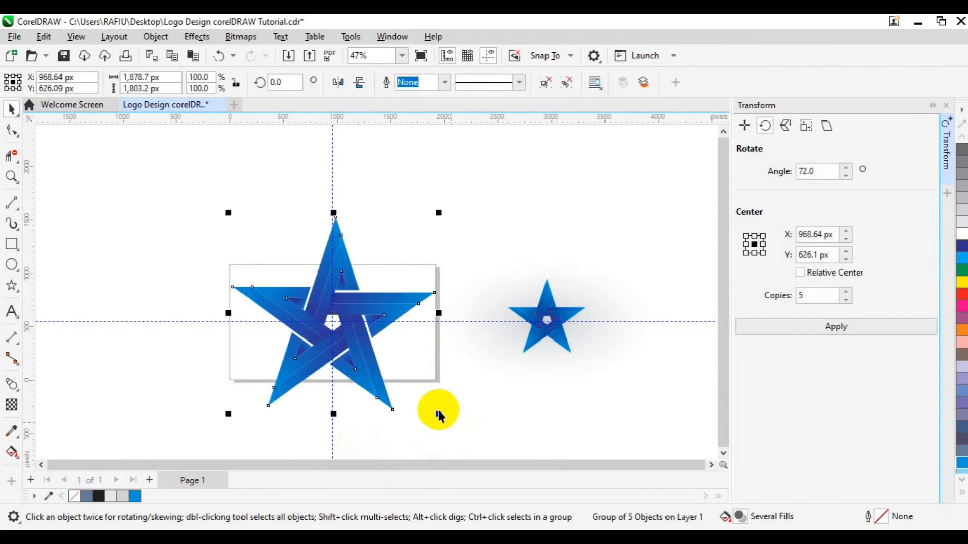
# Scale the grouped star down to 44% about its centre, roughly 826 × 793 px, and ungroup it into five separate arms
pyautogui.moveTo(438, 413); pyautogui.dragTo(386, 367)
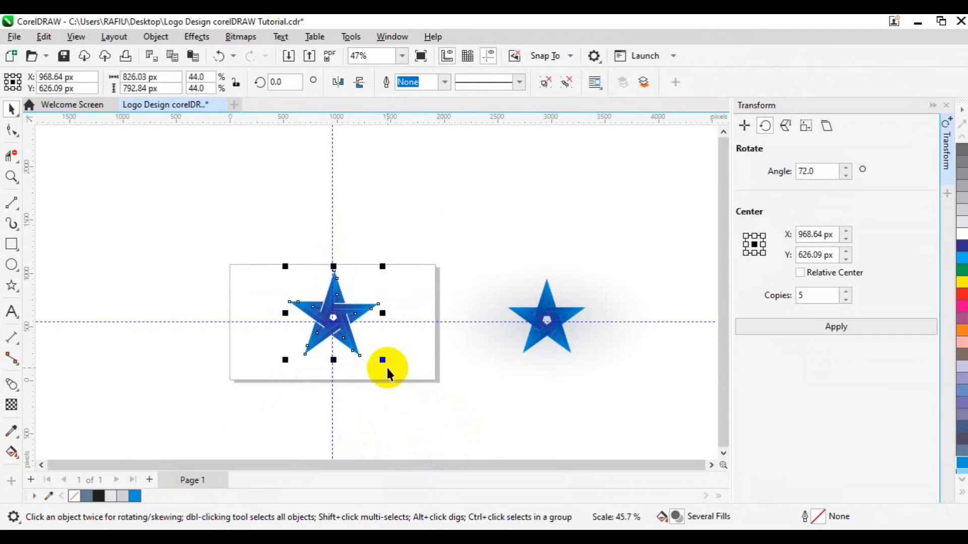
pyautogui.scroll(1, 386, 366)
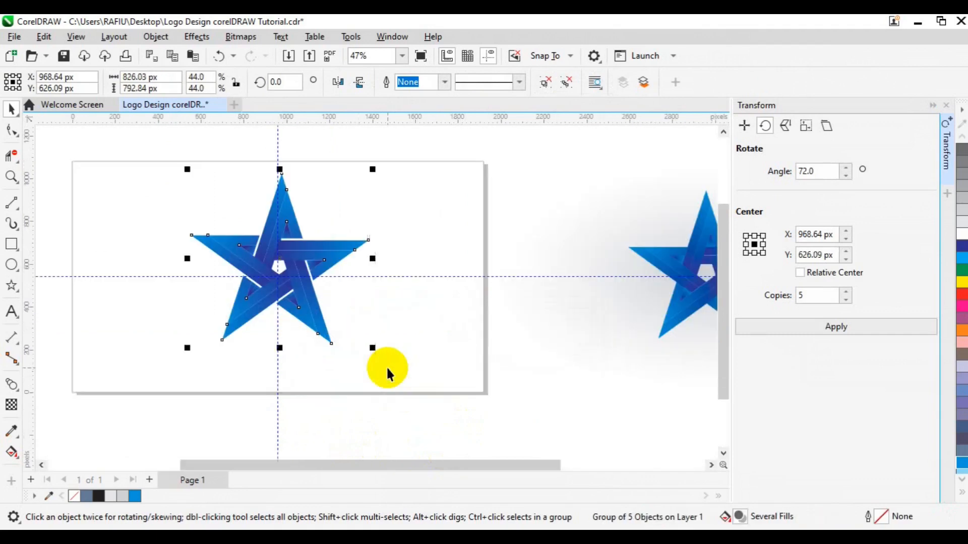
pyautogui.scroll(1, 386, 366)
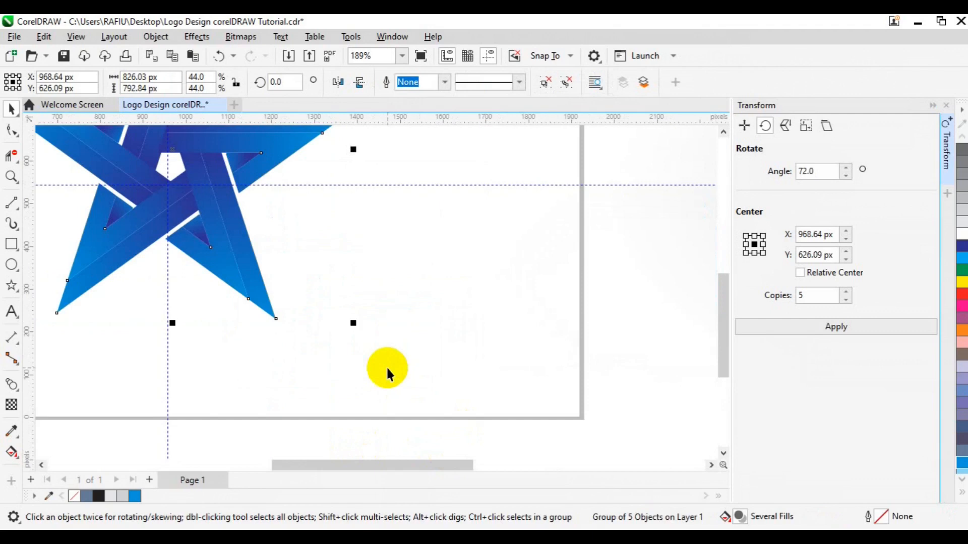
pyautogui.press('h')
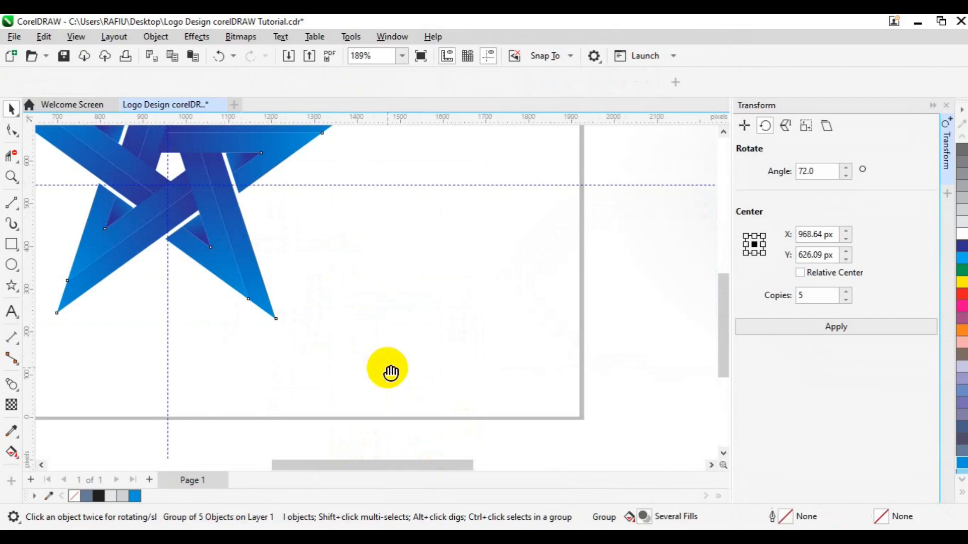
pyautogui.moveTo(201, 230); pyautogui.dragTo(315, 374)
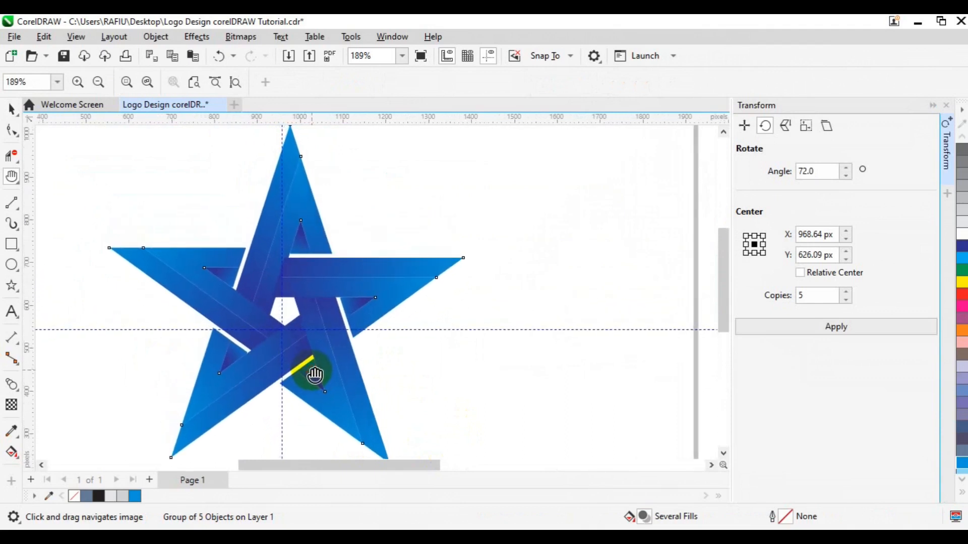
pyautogui.press('space')
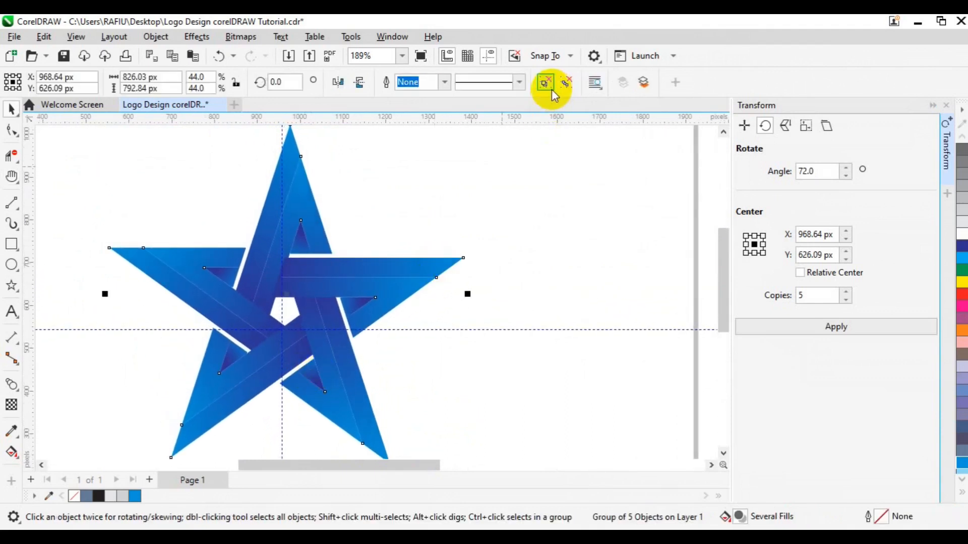
pyautogui.click(548, 88)
pyautogui.click(576, 205)
pyautogui.click(385, 290)
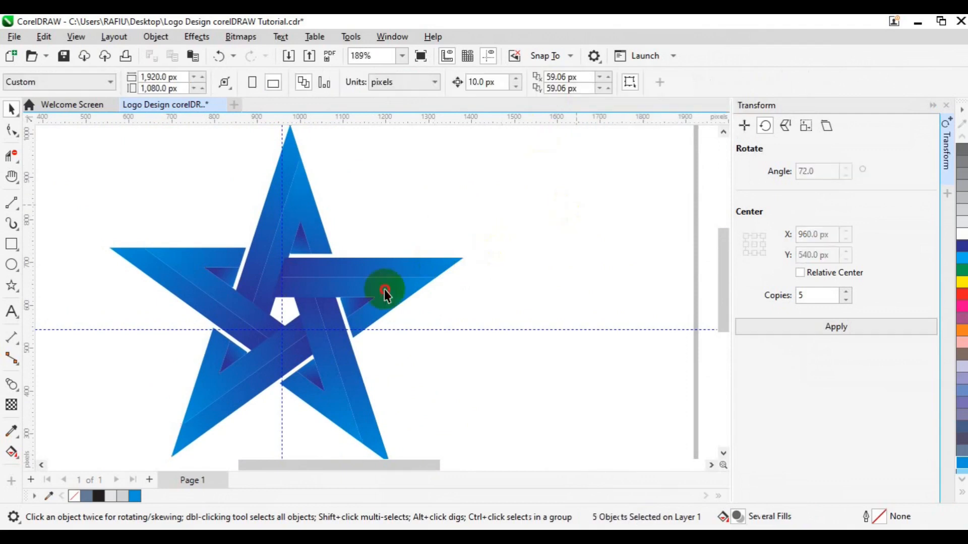
pyautogui.moveTo(385, 290); pyautogui.dragTo(444, 295)
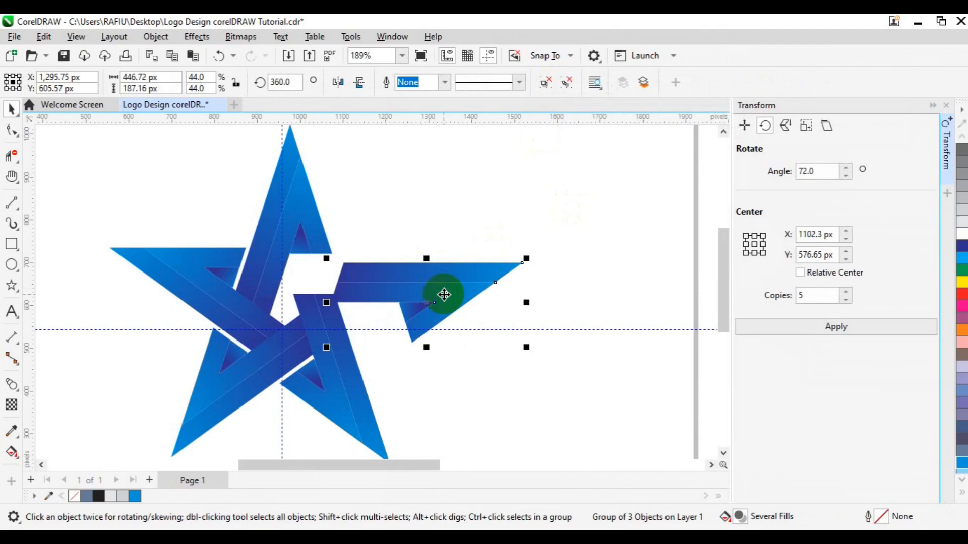
pyautogui.hotkey('ctrl', 'z')
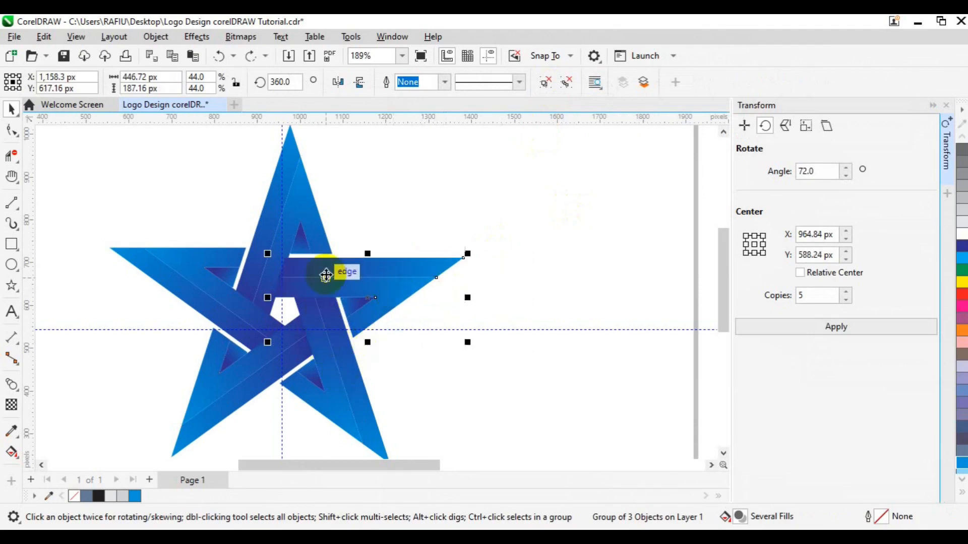
# Move the star's top arm slightly down and to the left to close the white gap beside the left arm
pyautogui.click(291, 226)
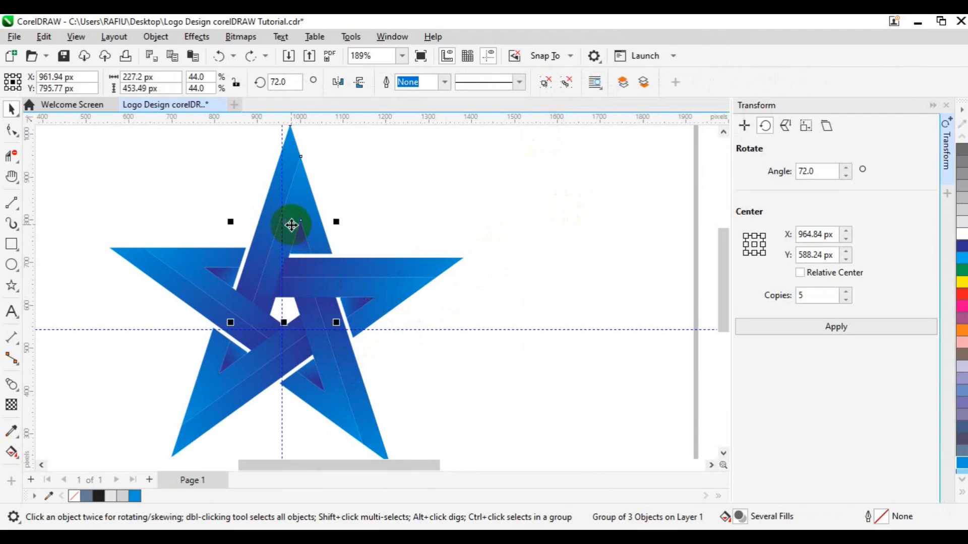
pyautogui.moveTo(291, 225); pyautogui.dragTo(287, 230)
pyautogui.scroll(-2, 288, 230)
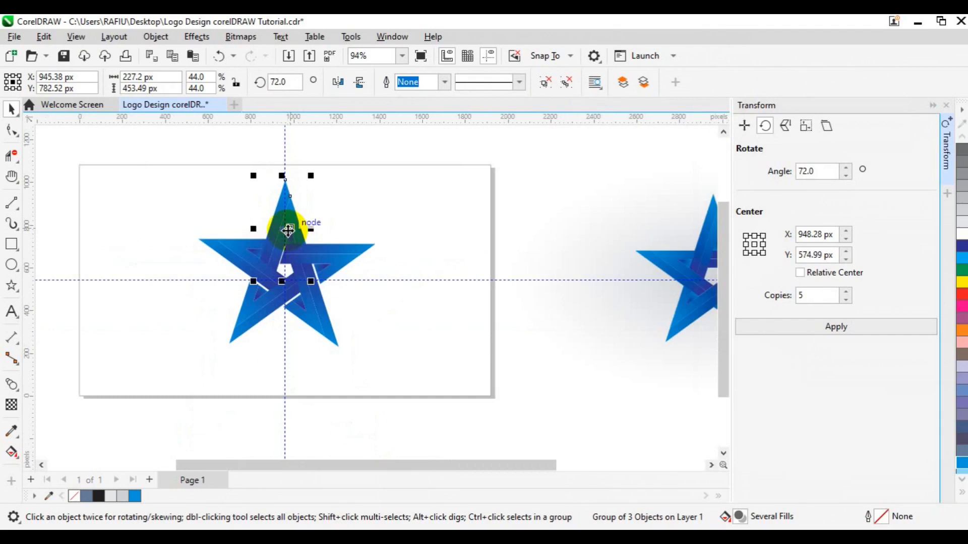
pyautogui.scroll(4, 287, 230)
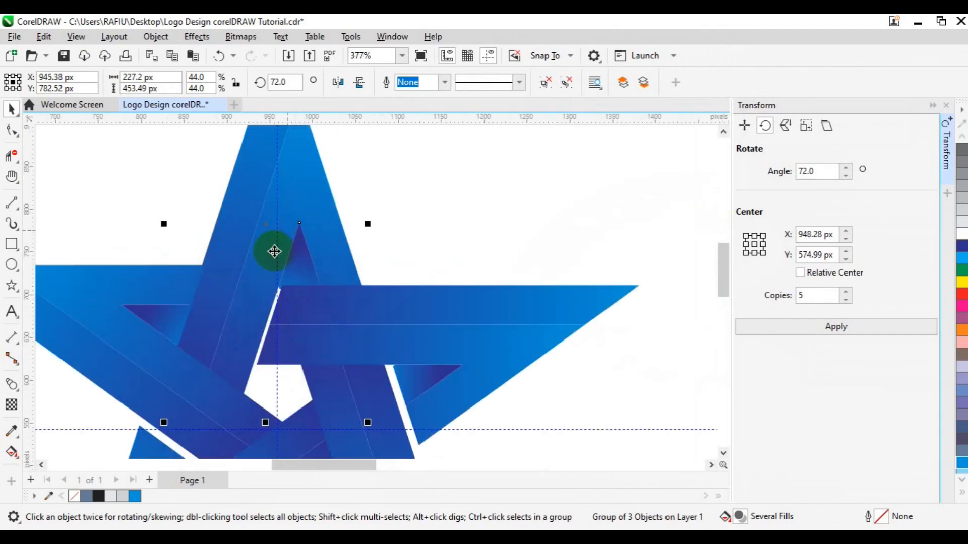
pyautogui.moveTo(271, 252); pyautogui.dragTo(260, 247)
pyautogui.moveTo(262, 292); pyautogui.dragTo(262, 292)
# Shift the right arm left against the top arm, and nudge the top arm to tighten their joint
pyautogui.click(459, 334)
pyautogui.moveTo(459, 334); pyautogui.dragTo(406, 333)
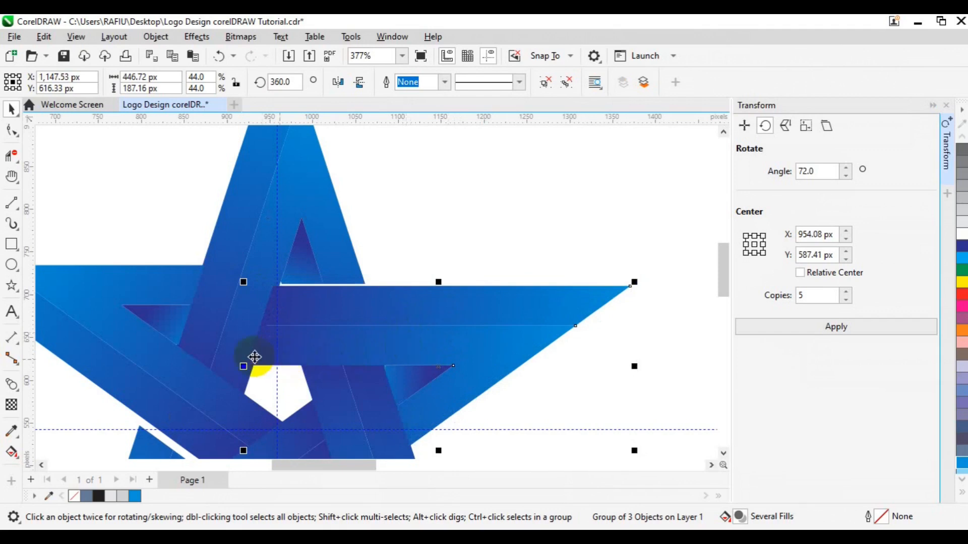
pyautogui.moveTo(225, 338)
pyautogui.mouseDown()
pyautogui.moveTo(206, 340)
pyautogui.moveTo(214, 340)
pyautogui.mouseUp()
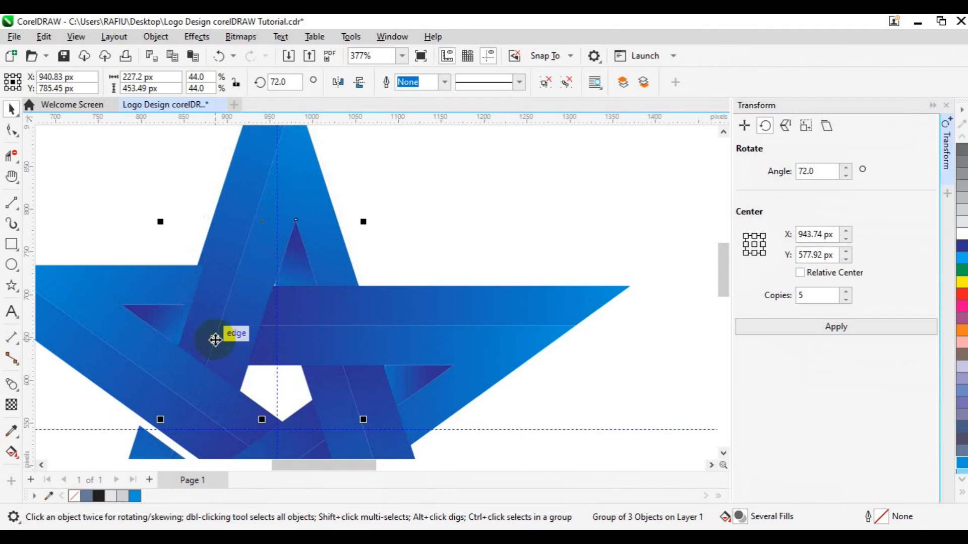
# Move the left arm down against the lower-left arm and realign the top arm with its neighbours
pyautogui.moveTo(252, 384); pyautogui.dragTo(356, 277)
pyautogui.click(210, 276)
pyautogui.moveTo(207, 275)
pyautogui.mouseDown()
pyautogui.moveTo(183, 286)
pyautogui.moveTo(203, 278)
pyautogui.mouseUp()
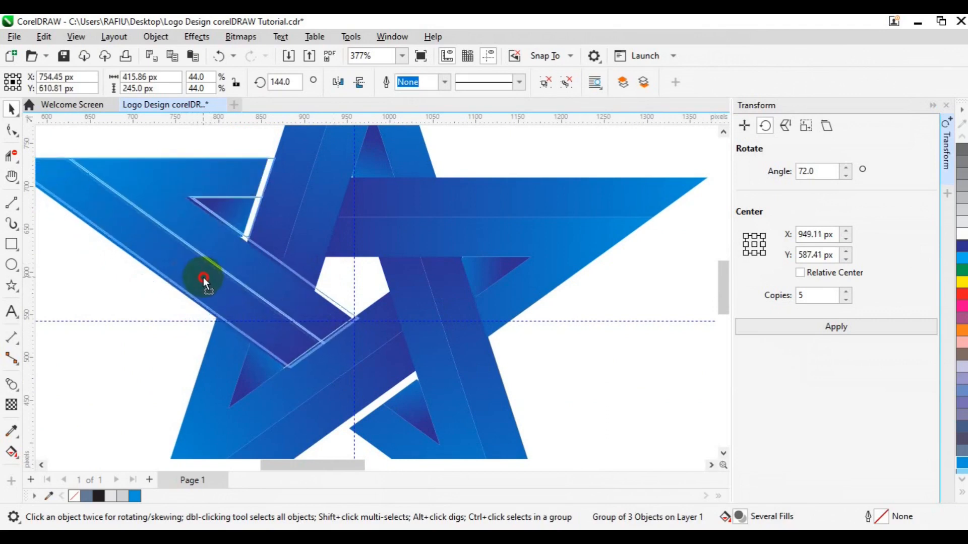
pyautogui.moveTo(217, 280); pyautogui.dragTo(215, 283)
pyautogui.click(303, 244)
pyautogui.moveTo(303, 239); pyautogui.dragTo(304, 236)
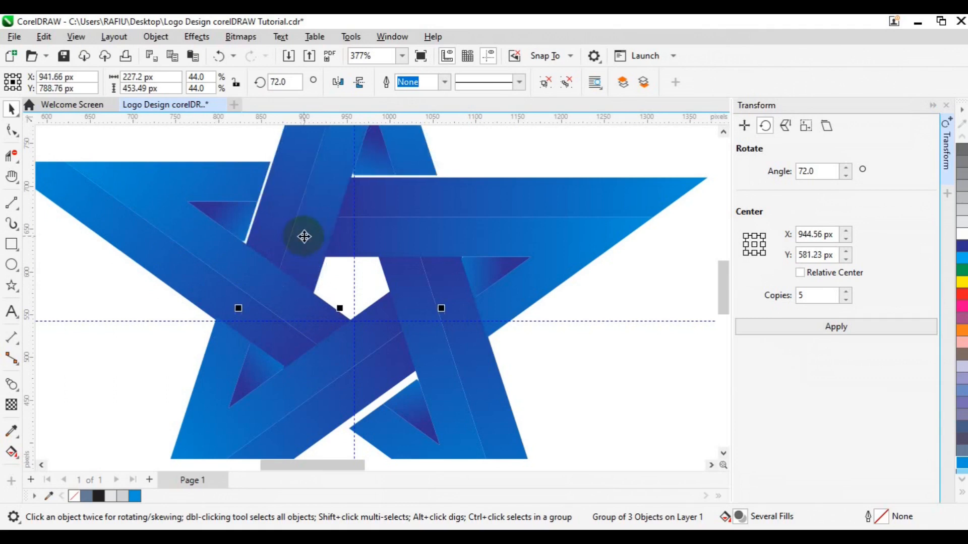
# Nudge the left, lower-right and right arms to tighten the joints around the star's central opening
pyautogui.click(198, 243)
pyautogui.moveTo(198, 243); pyautogui.dragTo(207, 246)
pyautogui.click(441, 391)
pyautogui.moveTo(442, 391); pyautogui.dragTo(442, 389)
pyautogui.click(511, 254)
pyautogui.moveTo(509, 253)
pyautogui.mouseDown()
pyautogui.moveTo(518, 255)
pyautogui.moveTo(513, 249)
pyautogui.mouseUp()
# Shift the lower-right and lower-left arms to close the white gap between them
pyautogui.click(460, 339)
pyautogui.moveTo(460, 340); pyautogui.dragTo(471, 353)
pyautogui.click(367, 395)
pyautogui.moveTo(317, 392); pyautogui.dragTo(318, 404)
# Adjust the left and lower-left arms until their edges meet without a gap
pyautogui.click(238, 244)
pyautogui.moveTo(238, 244); pyautogui.dragTo(233, 251)
pyautogui.moveTo(377, 368); pyautogui.dragTo(374, 366)
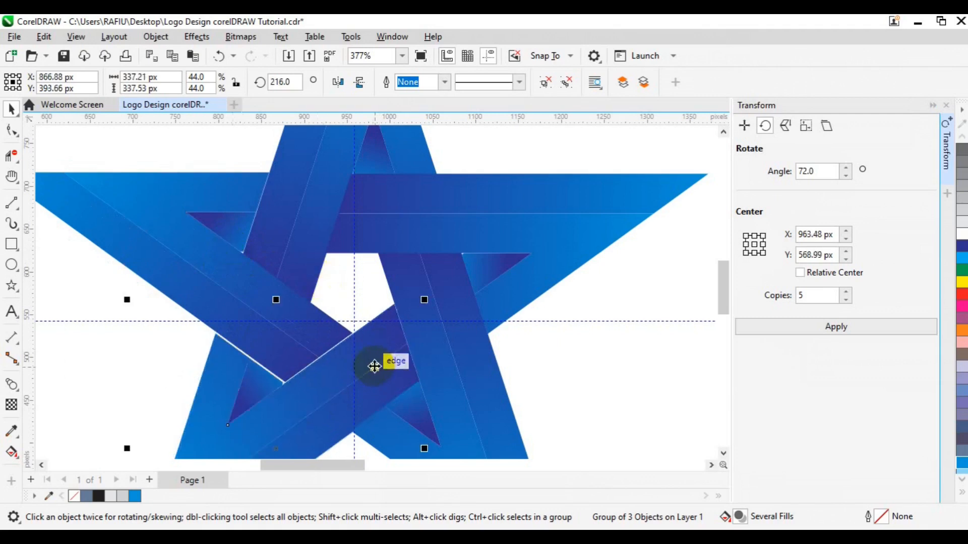
pyautogui.click(260, 307)
pyautogui.moveTo(260, 305); pyautogui.dragTo(255, 309)
# Nudge the top arm into its joint with the left and right arms, and undo the last excess shift
pyautogui.click(301, 207)
pyautogui.moveTo(299, 209); pyautogui.dragTo(297, 210)
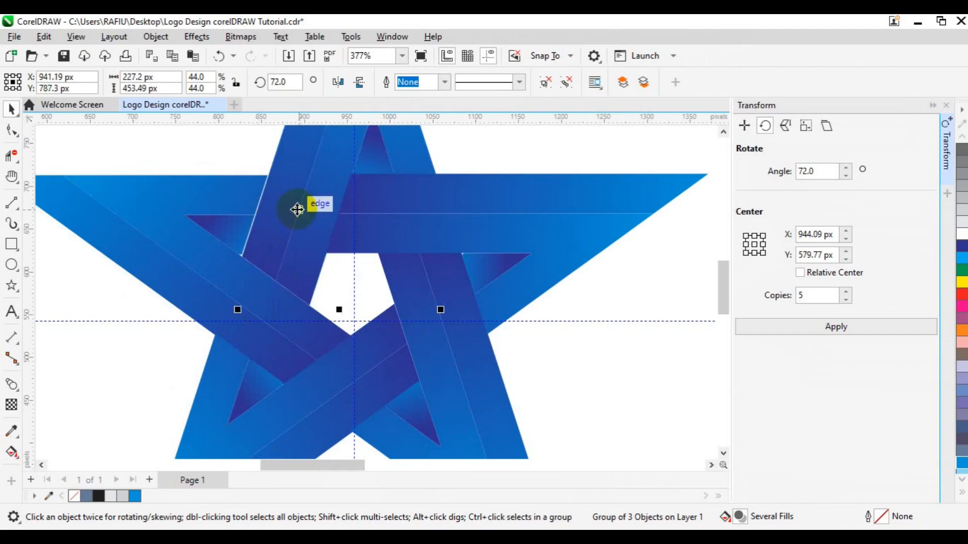
pyautogui.moveTo(295, 209); pyautogui.dragTo(295, 209)
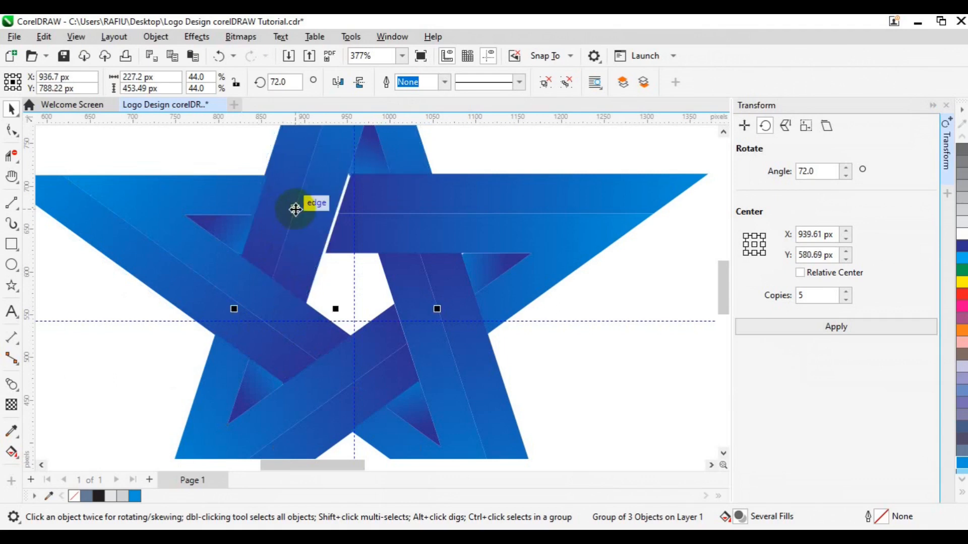
pyautogui.hotkey('ctrl', 'z')
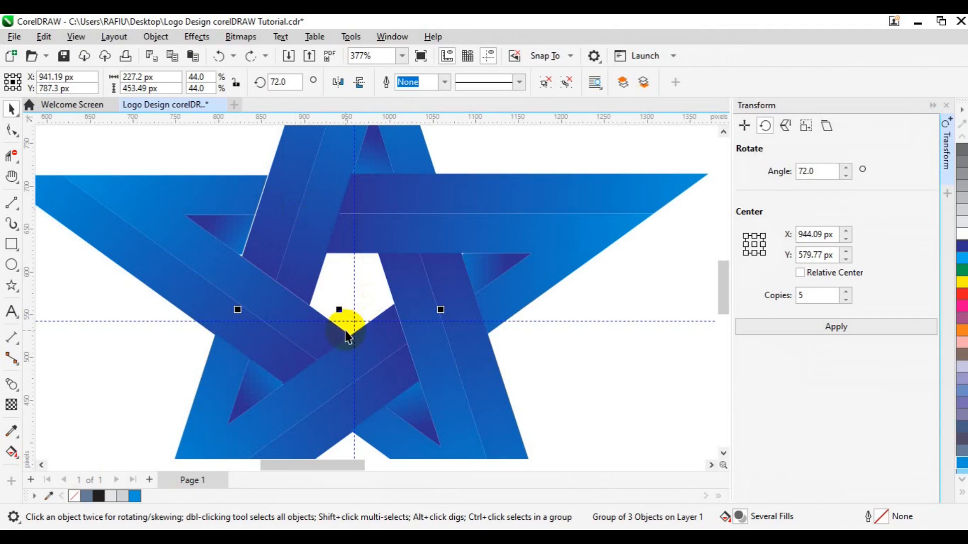
# Delete the vertical and horizontal guidelines through the page centre and collapse the Transform settings
pyautogui.scroll(-2, 347, 335)
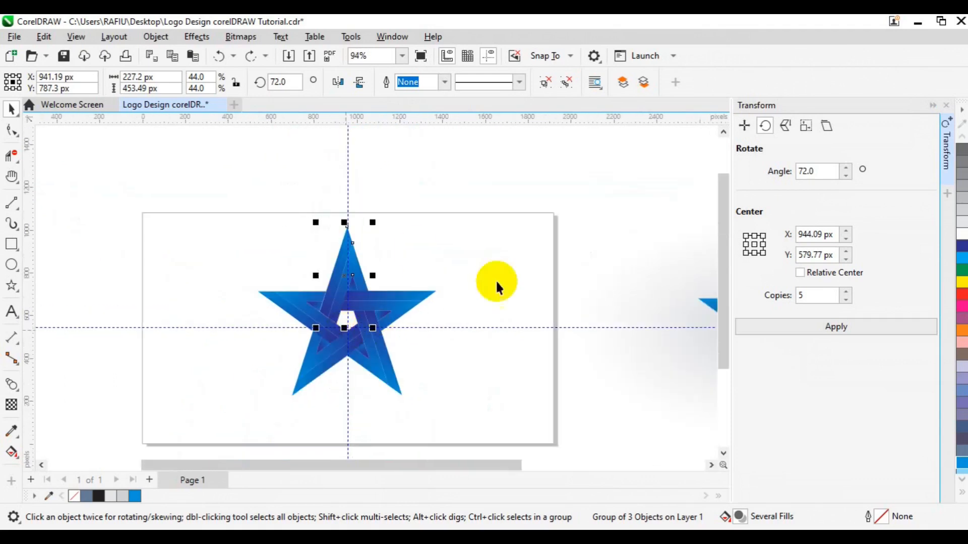
pyautogui.click(265, 150)
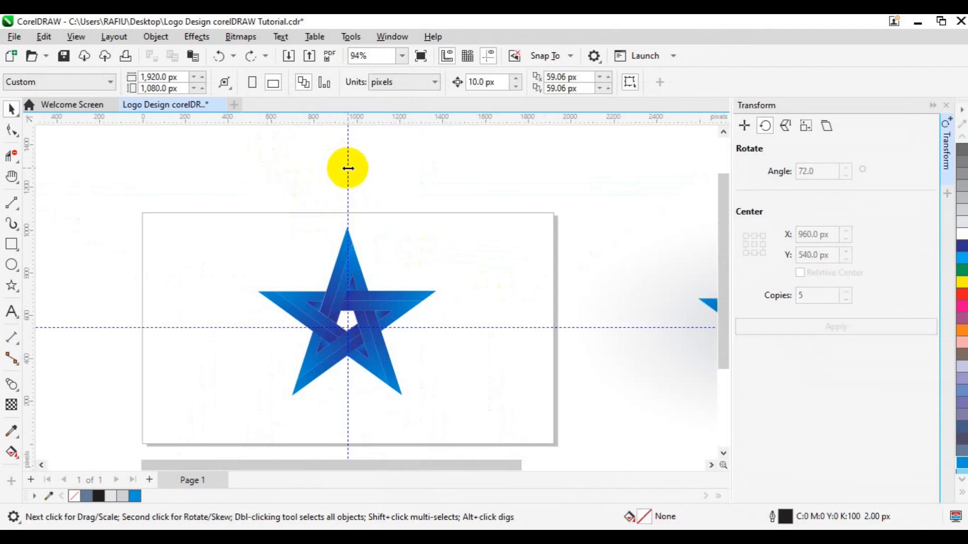
pyautogui.click(348, 168)
pyautogui.rightClick(348, 168)
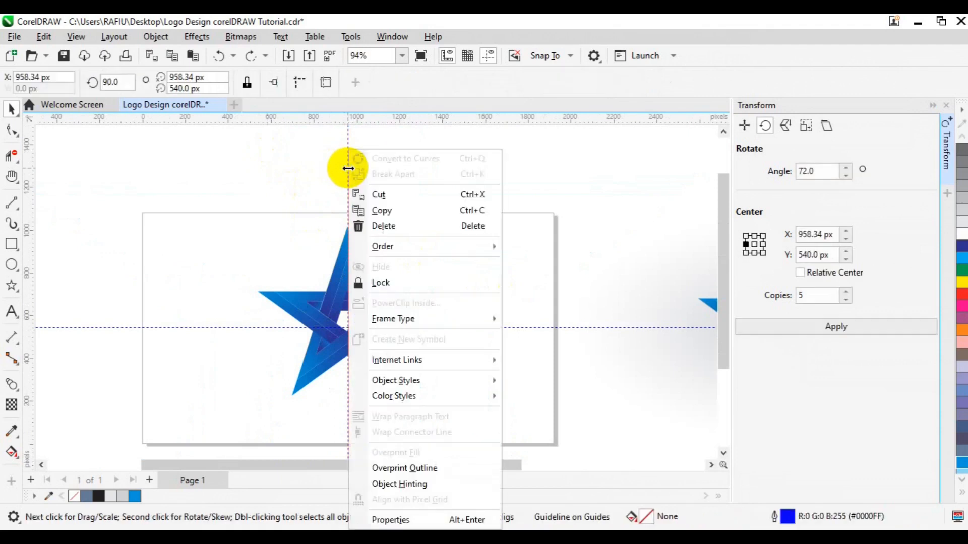
pyautogui.click(401, 225)
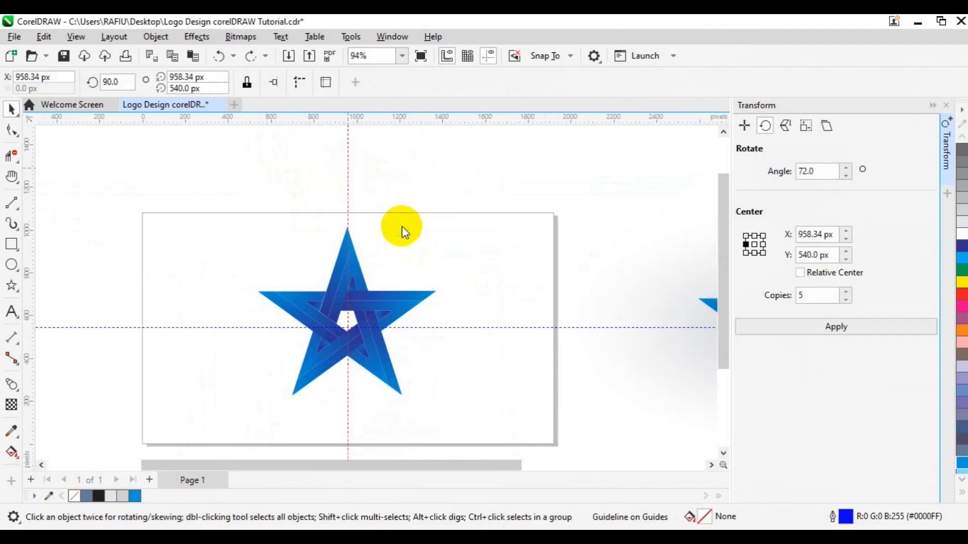
pyautogui.click(486, 329)
pyautogui.rightClick(486, 328)
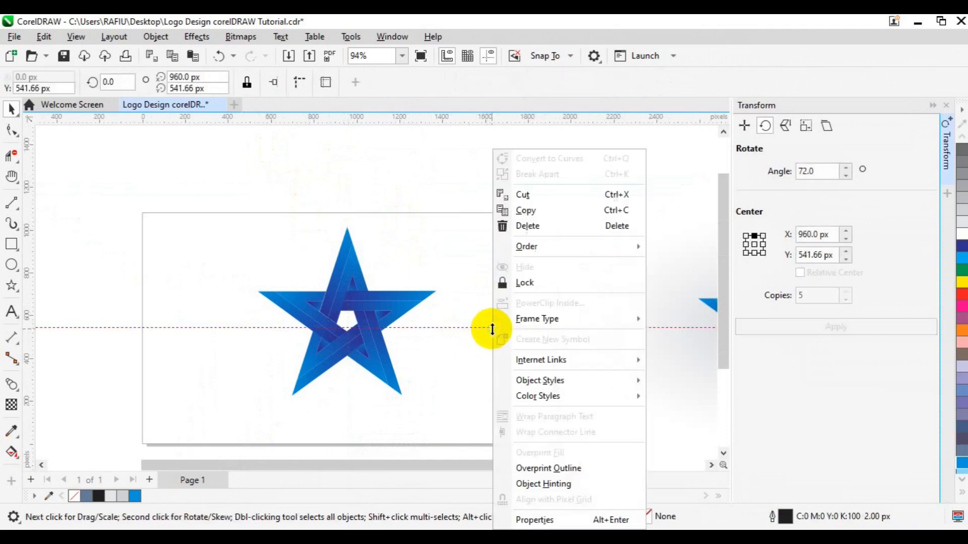
pyautogui.click(539, 226)
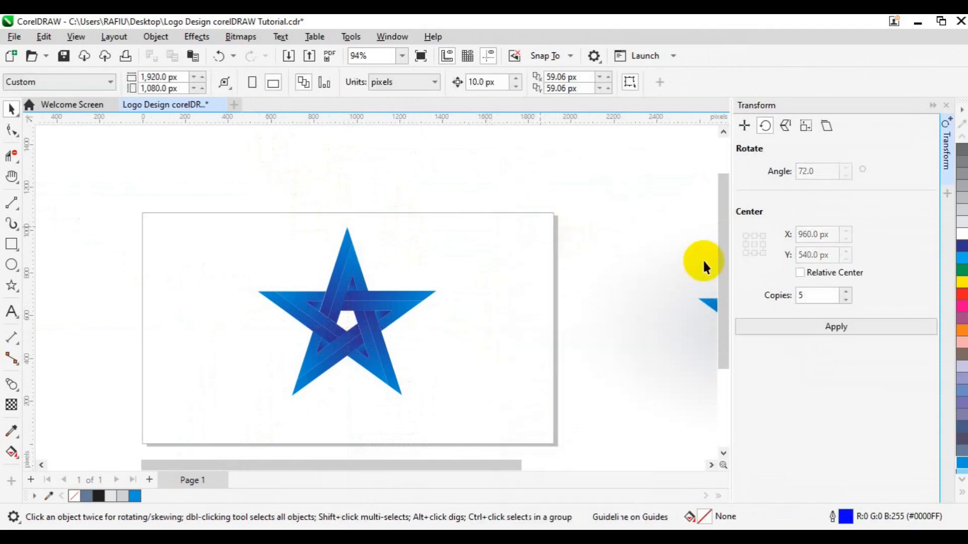
pyautogui.click(947, 179)
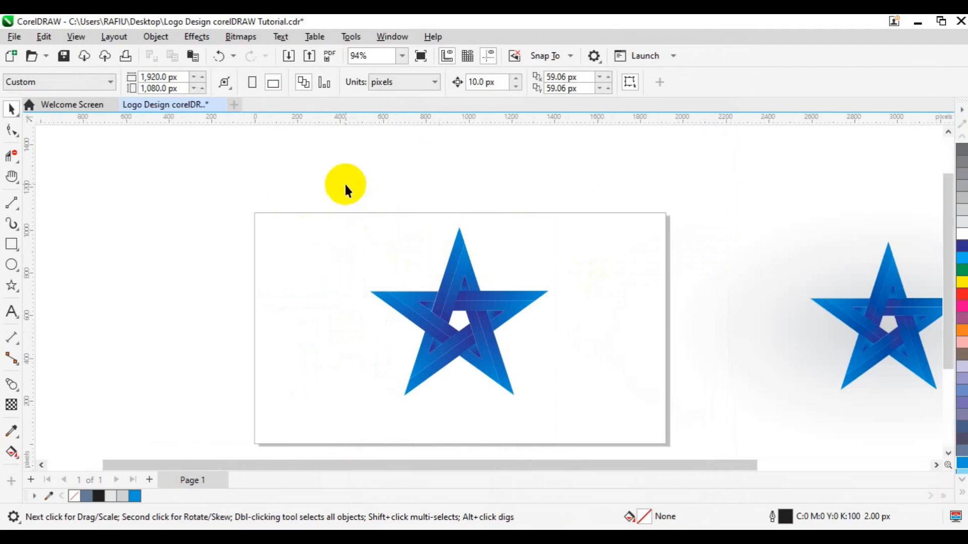
# Select all five aligned arms and group them into one star
pyautogui.moveTo(344, 181); pyautogui.dragTo(607, 414)
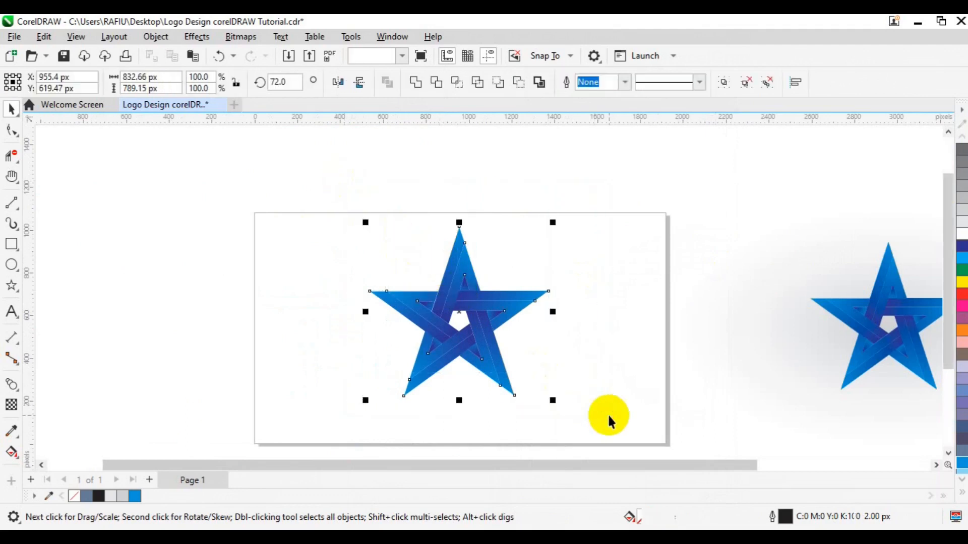
pyautogui.click(723, 83)
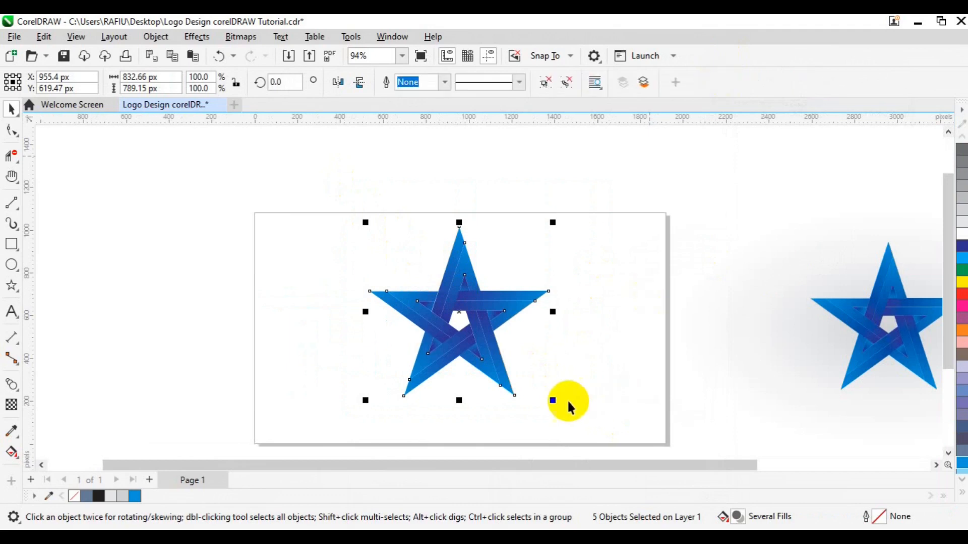
pyautogui.hotkey('ctrl', 'g')
# Scale the grouped star to 74.3%, about 619 × 586 px, and centre it on the page
pyautogui.moveTo(555, 404); pyautogui.dragTo(532, 380)
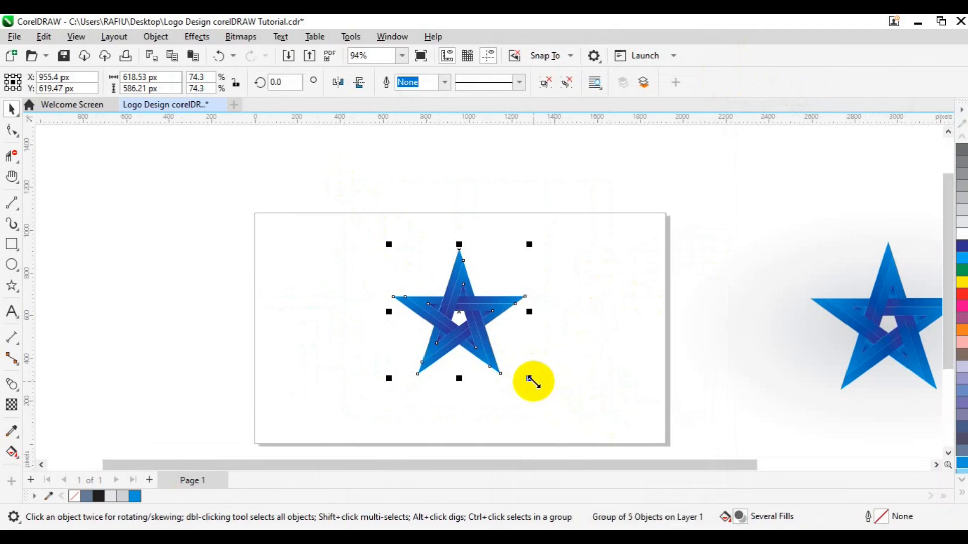
pyautogui.press('p')
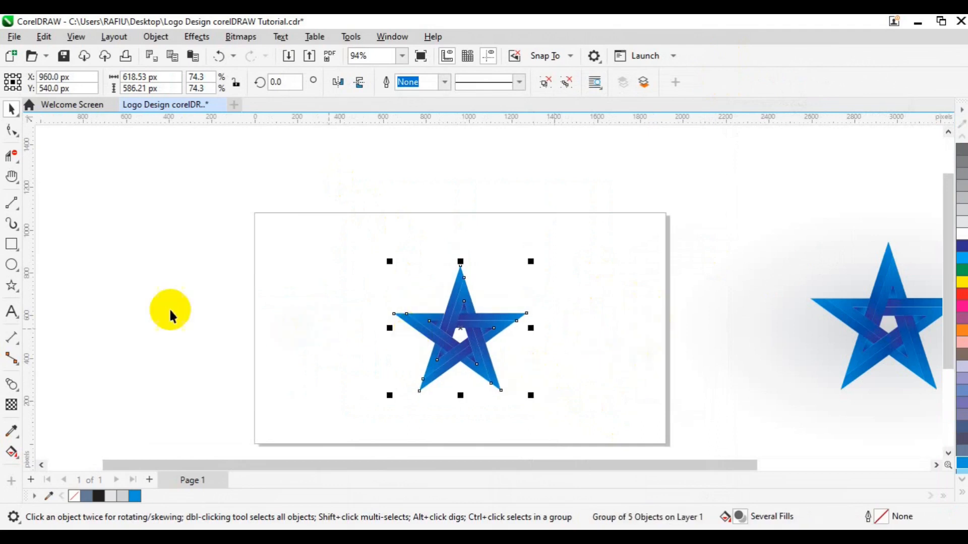
# Add a page frame rectangle of 1,920 × 1,080 px behind the star
pyautogui.doubleClick(12, 244)
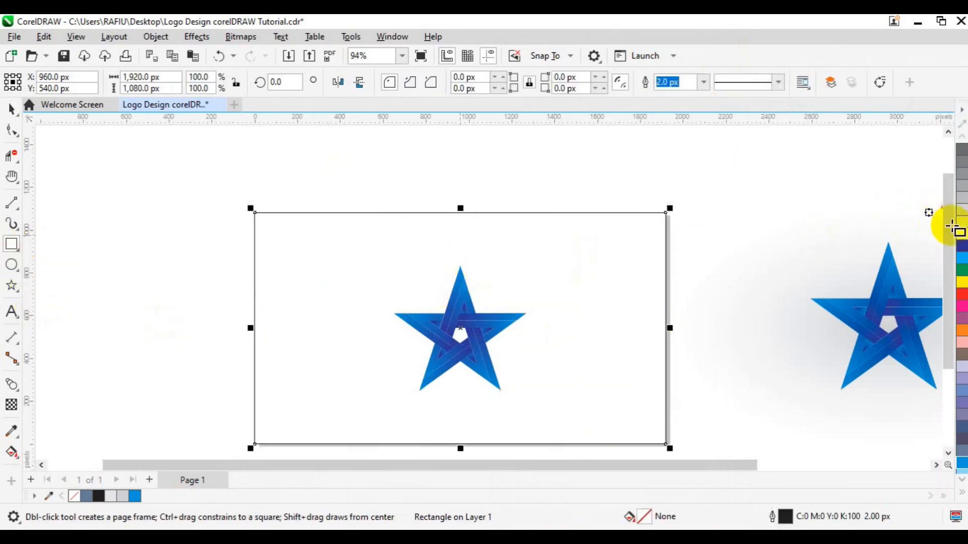
# Fill the page frame rectangle with light grey (C:0 M:0 Y:0 K:10) and remove its outline
pyautogui.click(962, 225)
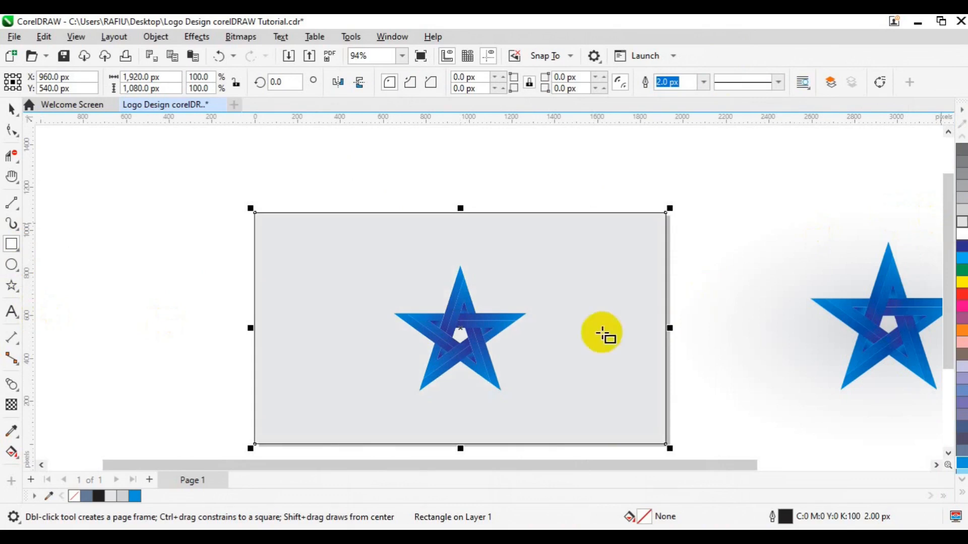
pyautogui.rightClick(74, 497)
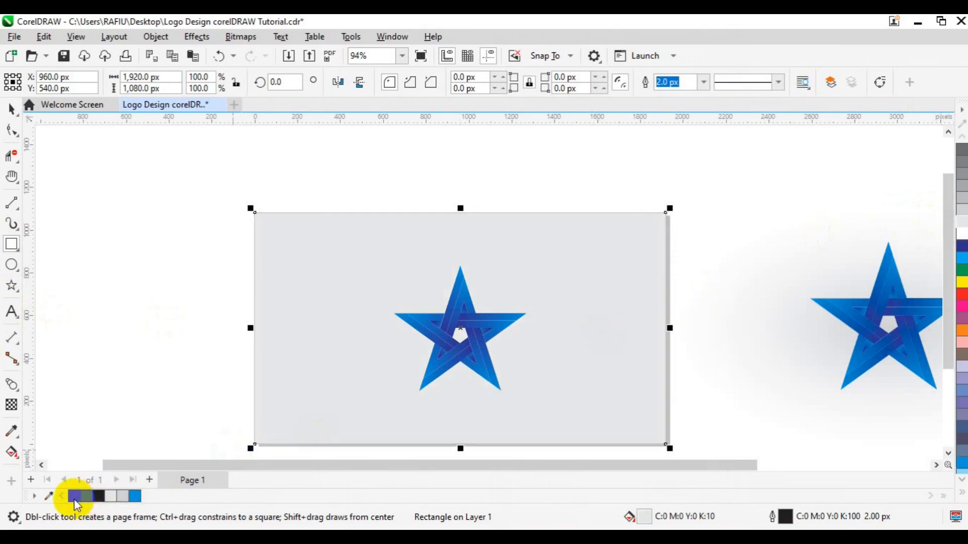
# Apply an elliptical fountain transparency to the grey background rectangle, then deselect it
pyautogui.click(13, 406)
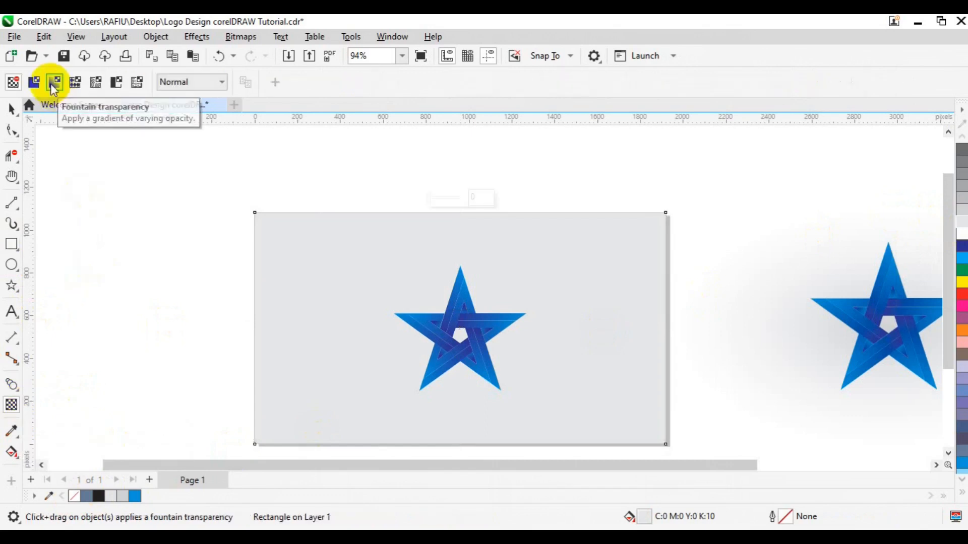
pyautogui.click(52, 82)
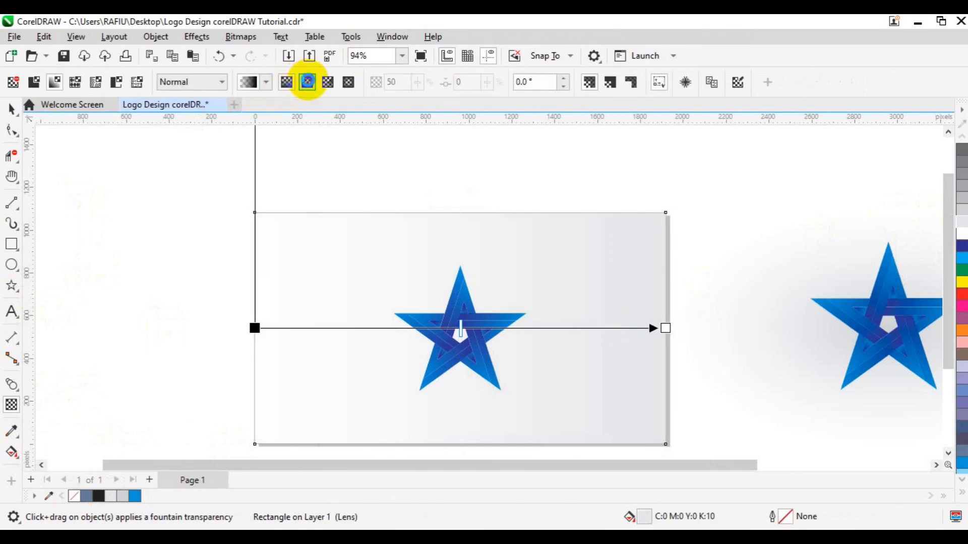
pyautogui.click(308, 83)
pyautogui.press('space')
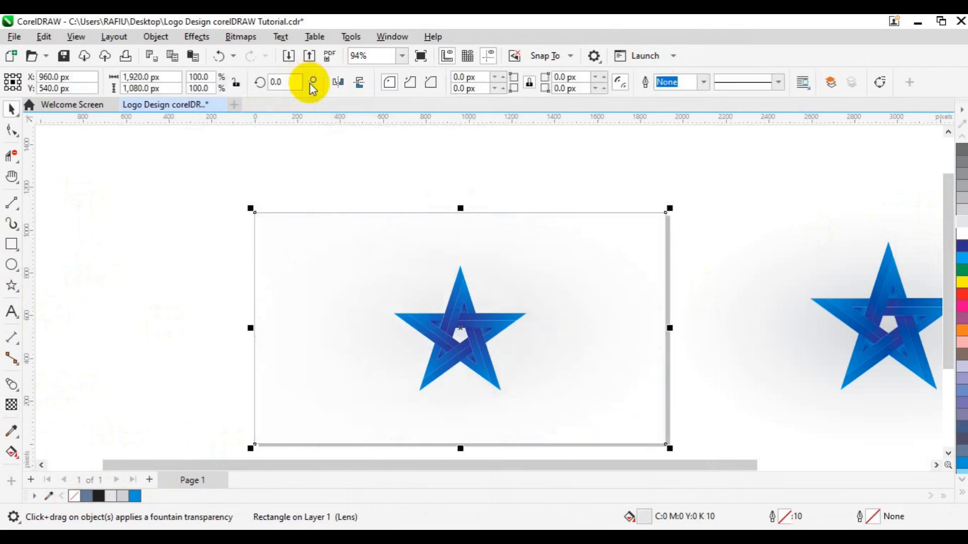
pyautogui.click(287, 208)
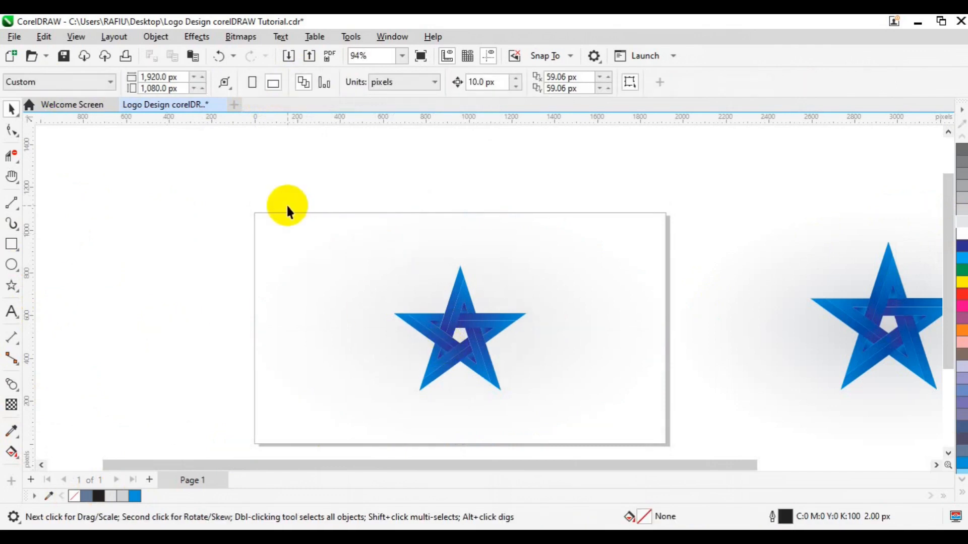
# Enlarge the grouped star on the page from its centre to 82.7%, about 688 × 653 px, and deselect it
pyautogui.click(457, 362)
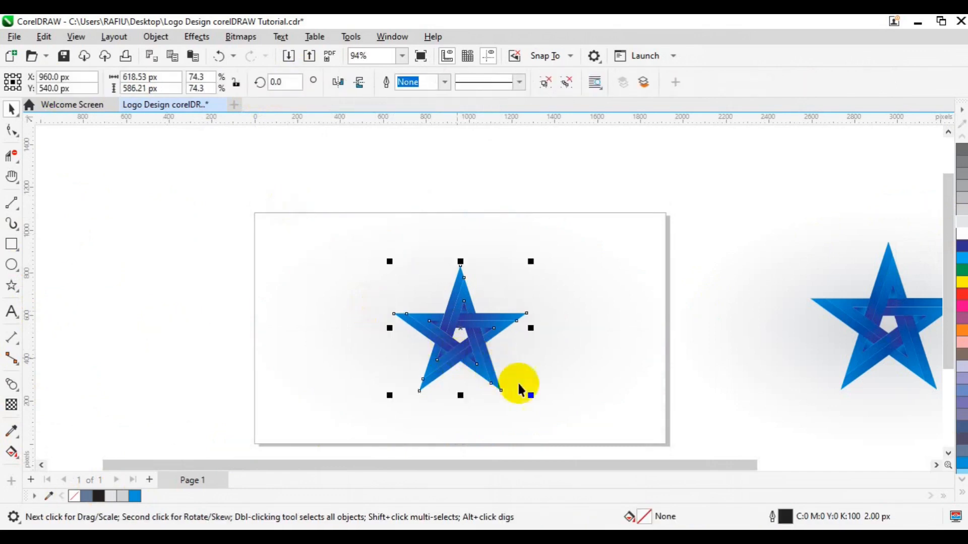
pyautogui.moveTo(530, 394); pyautogui.dragTo(542, 399)
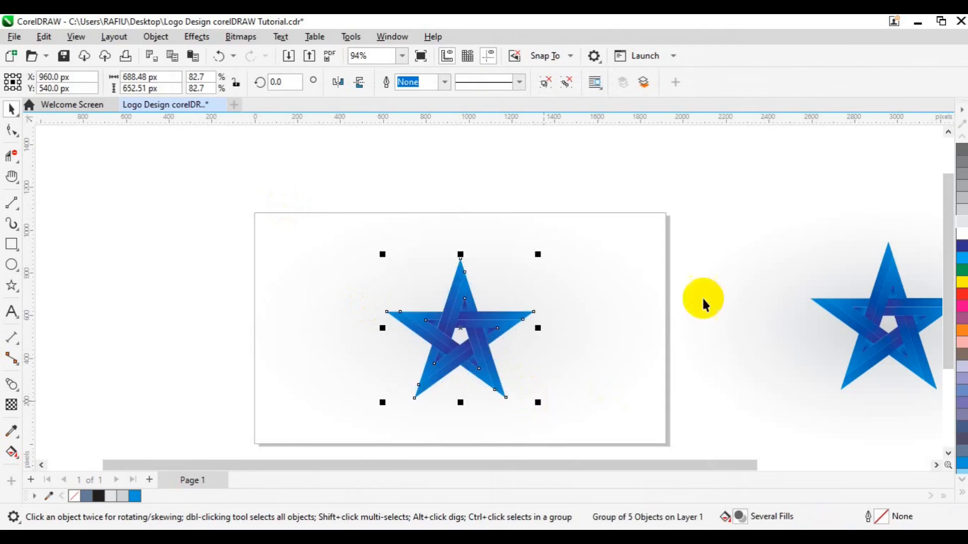
pyautogui.click(488, 200)
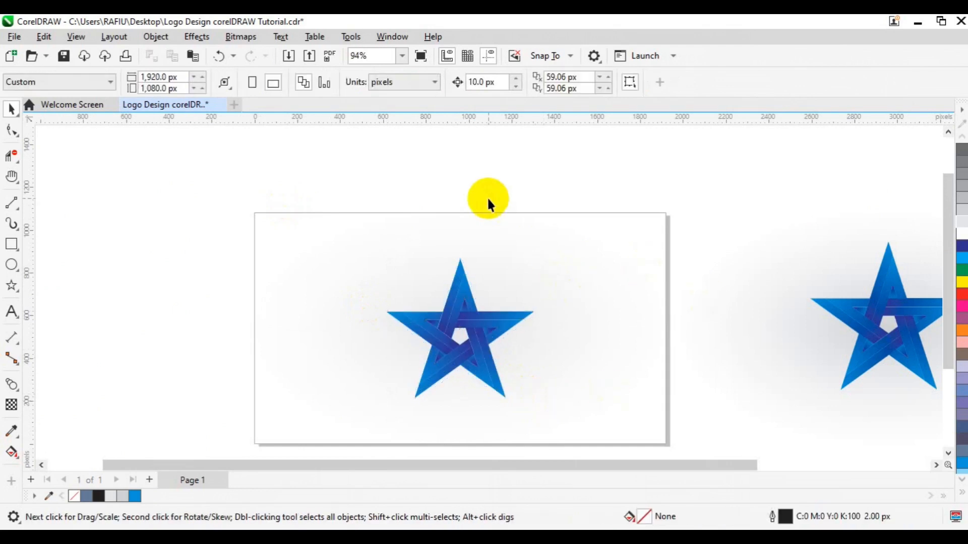